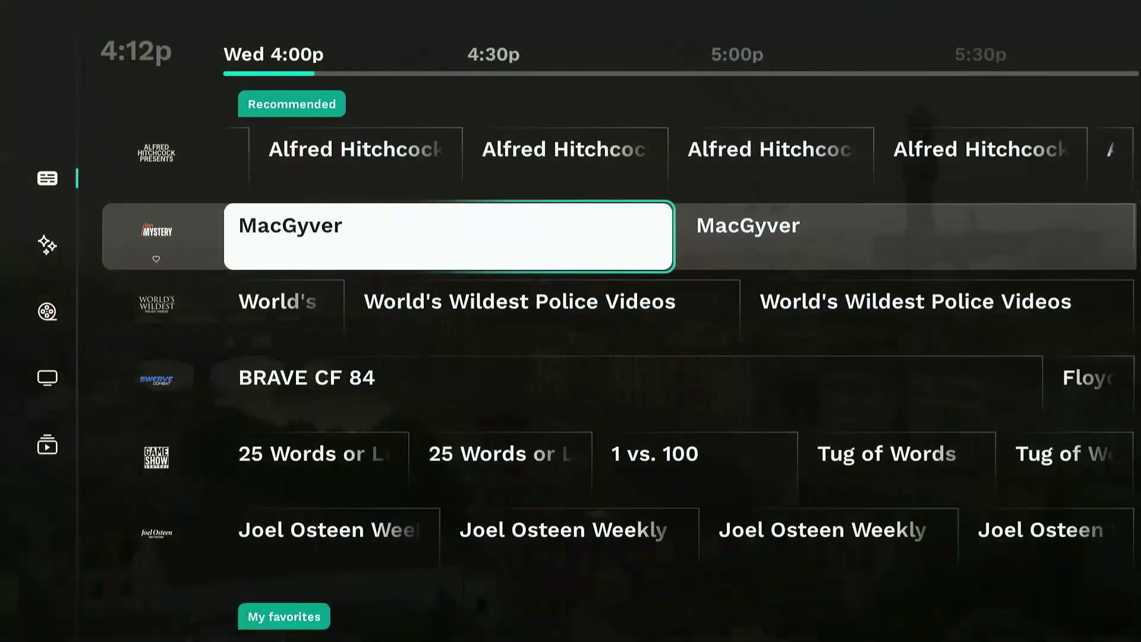
# Move down the Xumo Play live guide toward the game show channel.
pyautogui.press('Down')
pyautogui.press('Down')
pyautogui.press('Down')
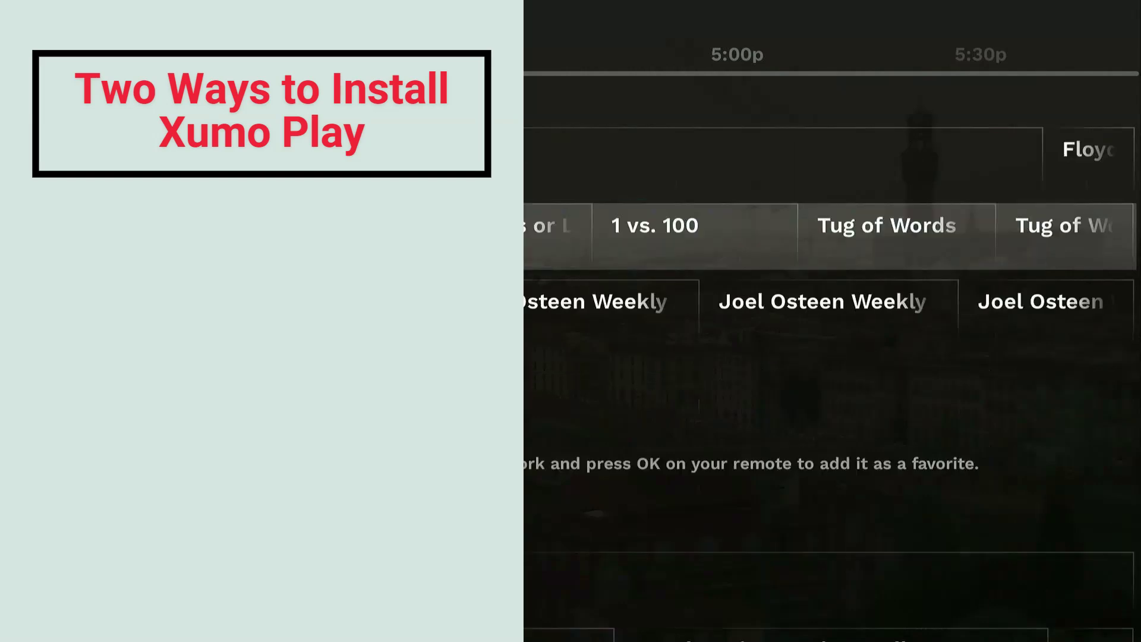
# Scroll down the Xumo Play guide past the favorites message row through further channel rows.
pyautogui.press('Down')
pyautogui.press('Down')
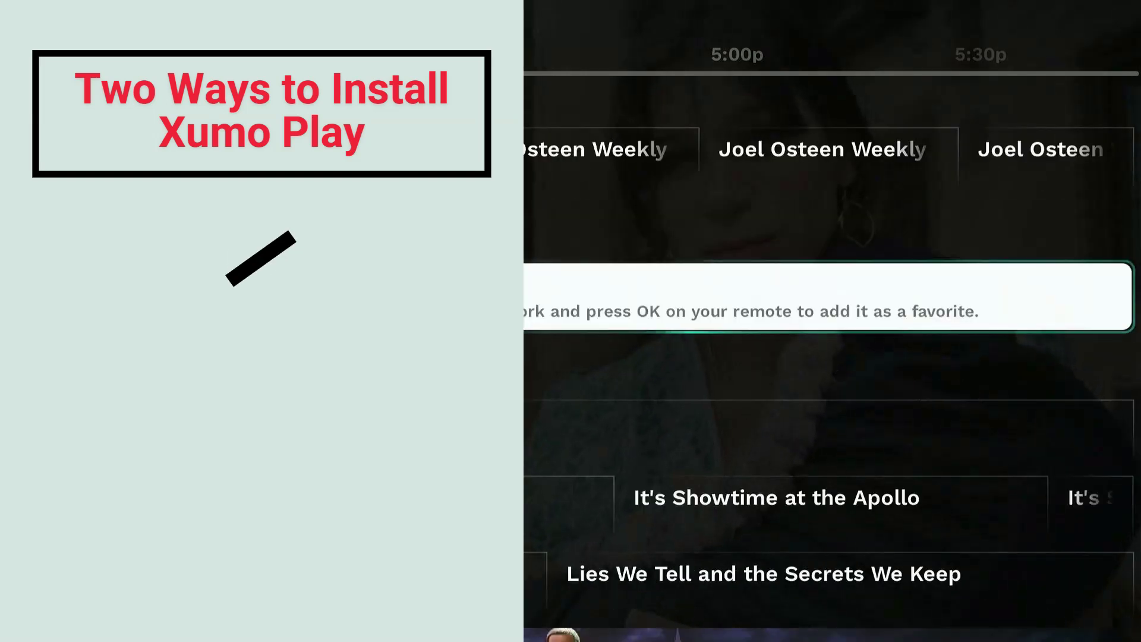
pyautogui.press('Down')
pyautogui.press('Down')
pyautogui.press('Down')
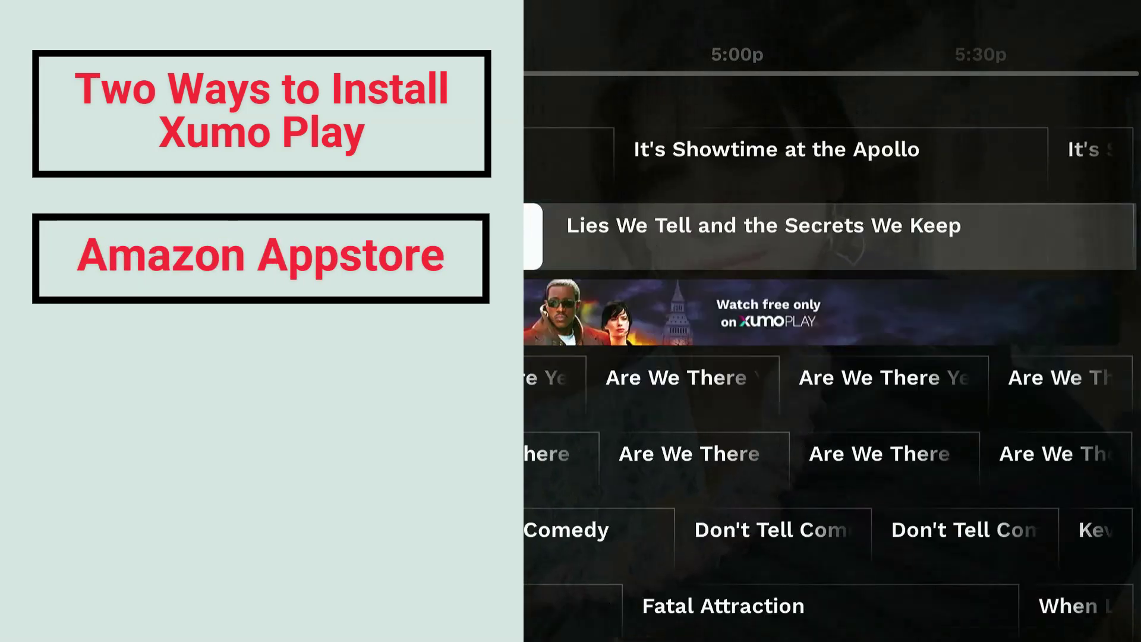
pyautogui.press('Down')
pyautogui.press('Down')
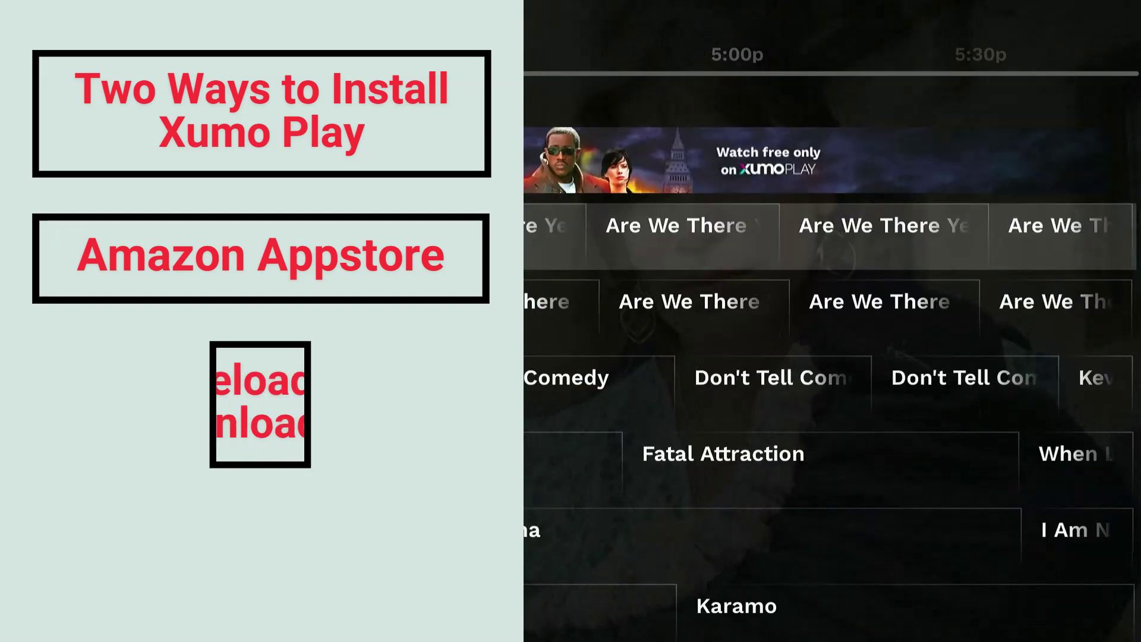
pyautogui.press('Down')
pyautogui.press('Down')
pyautogui.press('Down')
pyautogui.press('Down')
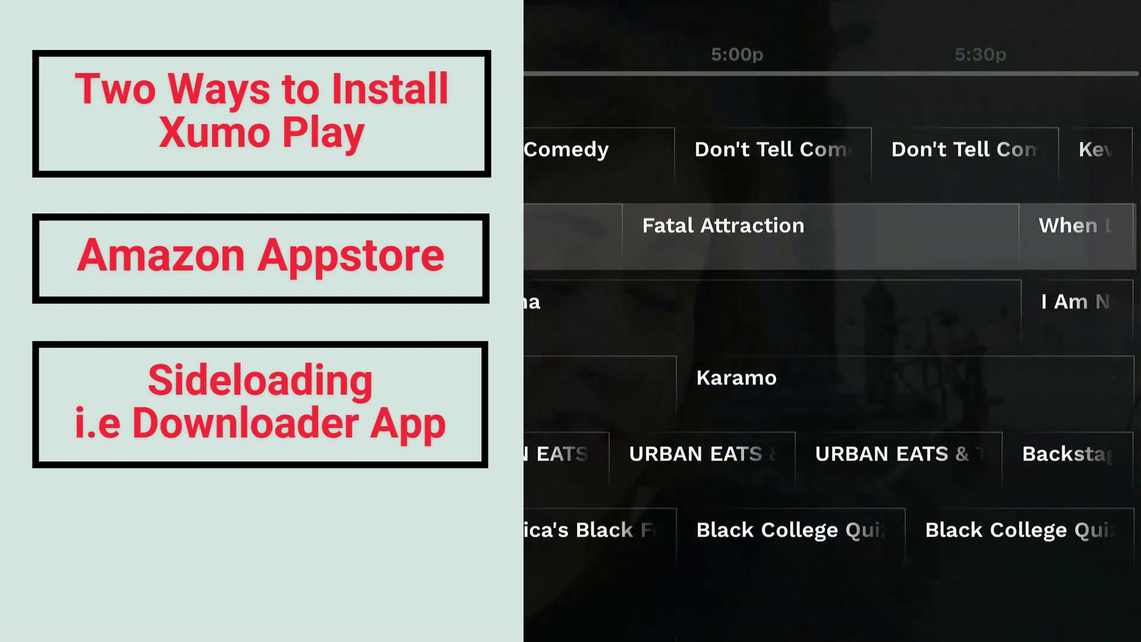
pyautogui.press('Down')
pyautogui.press('Down')
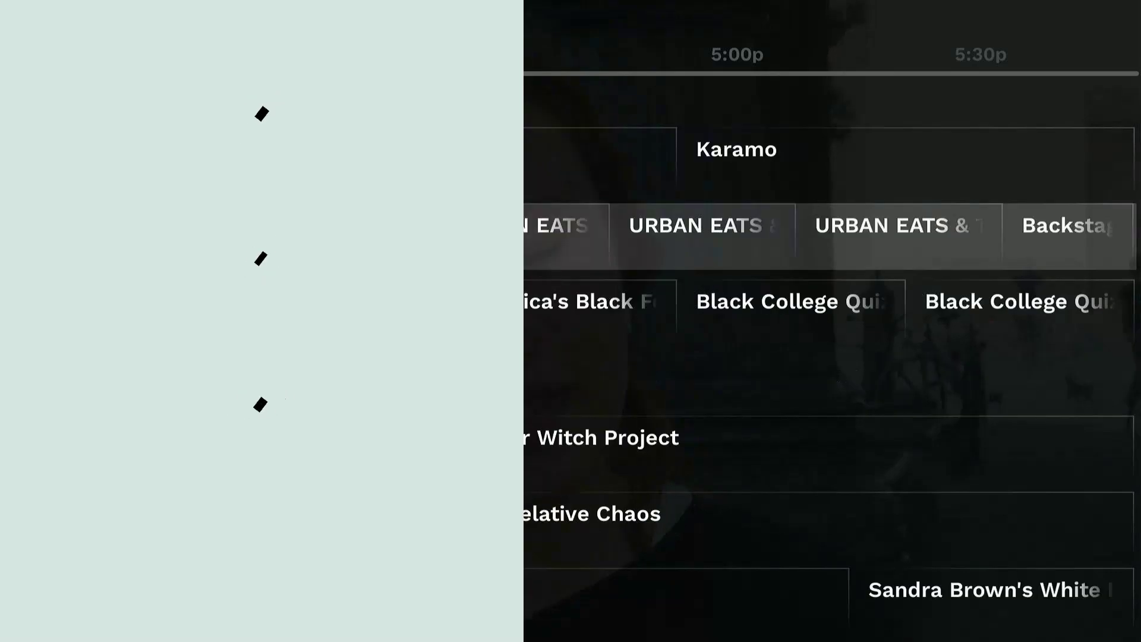
pyautogui.press('Down')
pyautogui.press('Down')
pyautogui.press('Down')
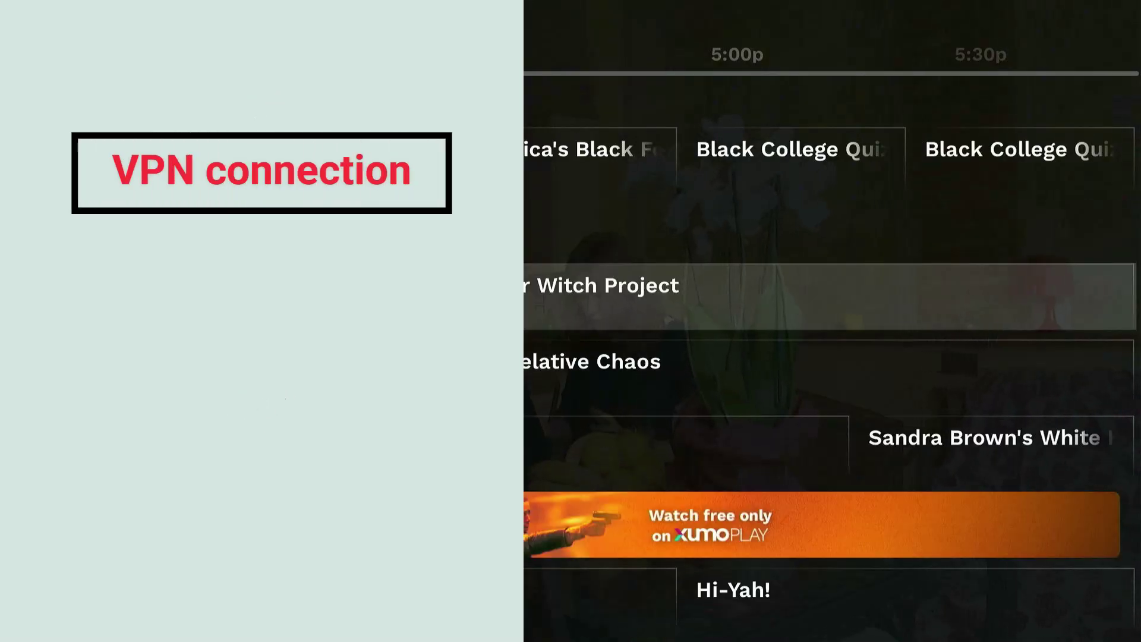
pyautogui.press('Down')
pyautogui.press('Down')
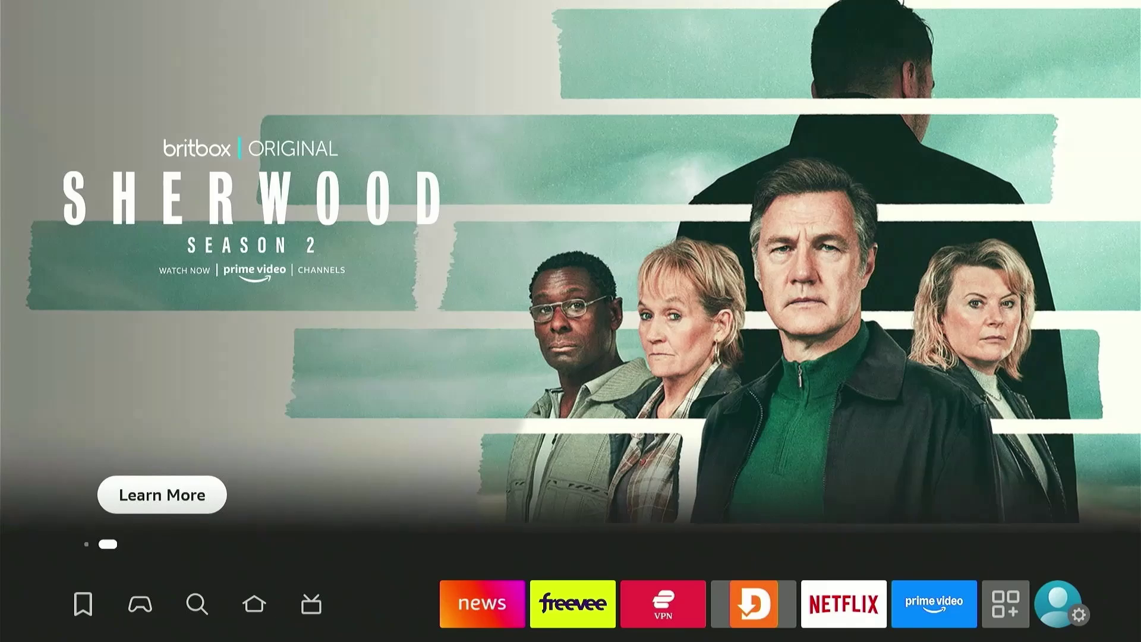
# Start a US$5.00 Super Thanks for the video's creator and proceed to Buy and Send.
pyautogui.press('Down')
pyautogui.press('Left')
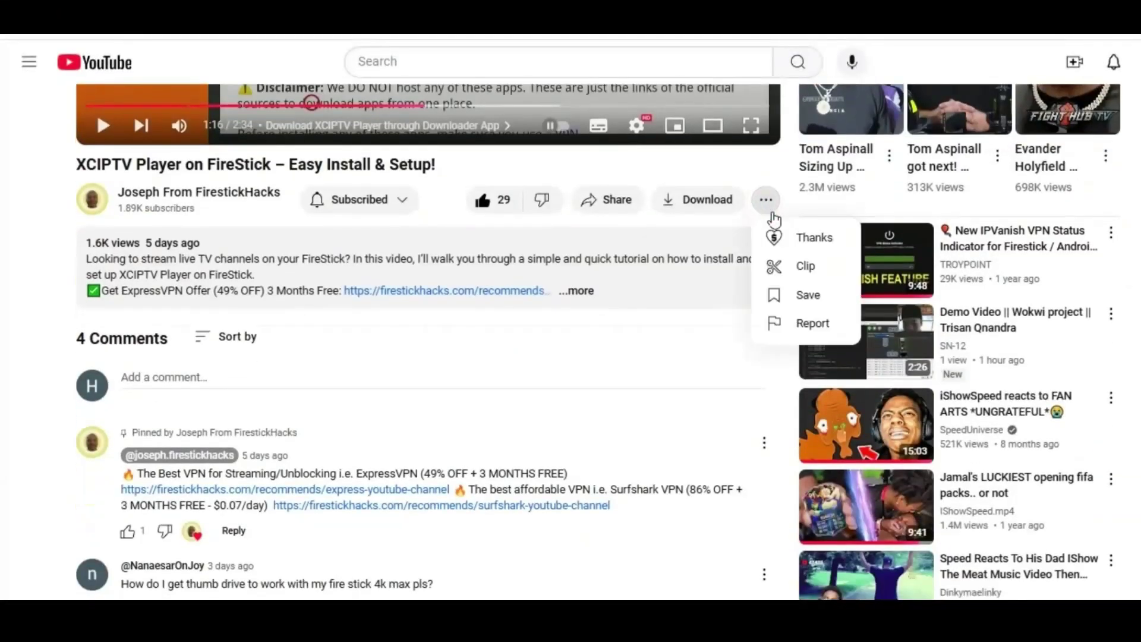
pyautogui.click(804, 241)
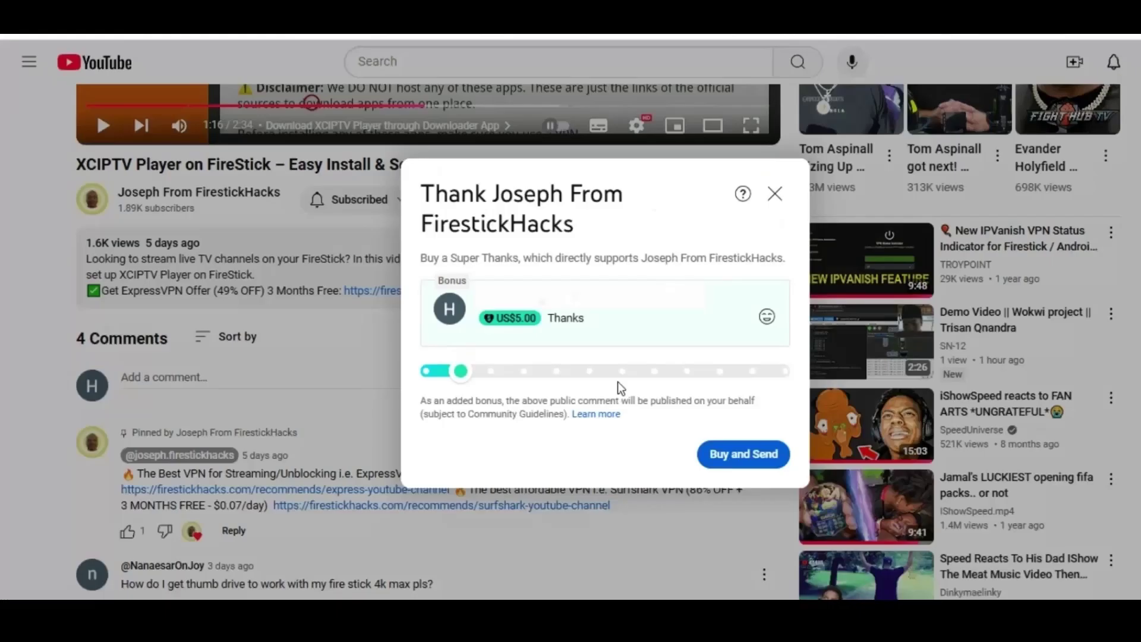
pyautogui.click(729, 455)
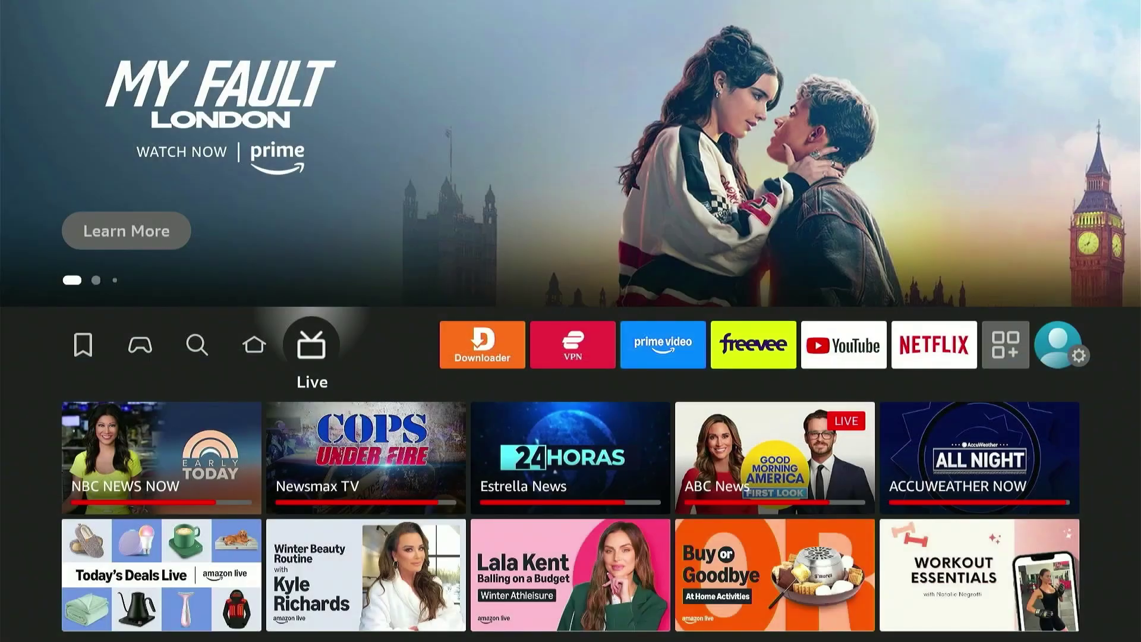
# Search for Xumo Play from Find > Search and open its app details page.
pyautogui.press('Left')
pyautogui.press('Left')
pyautogui.press('Down')
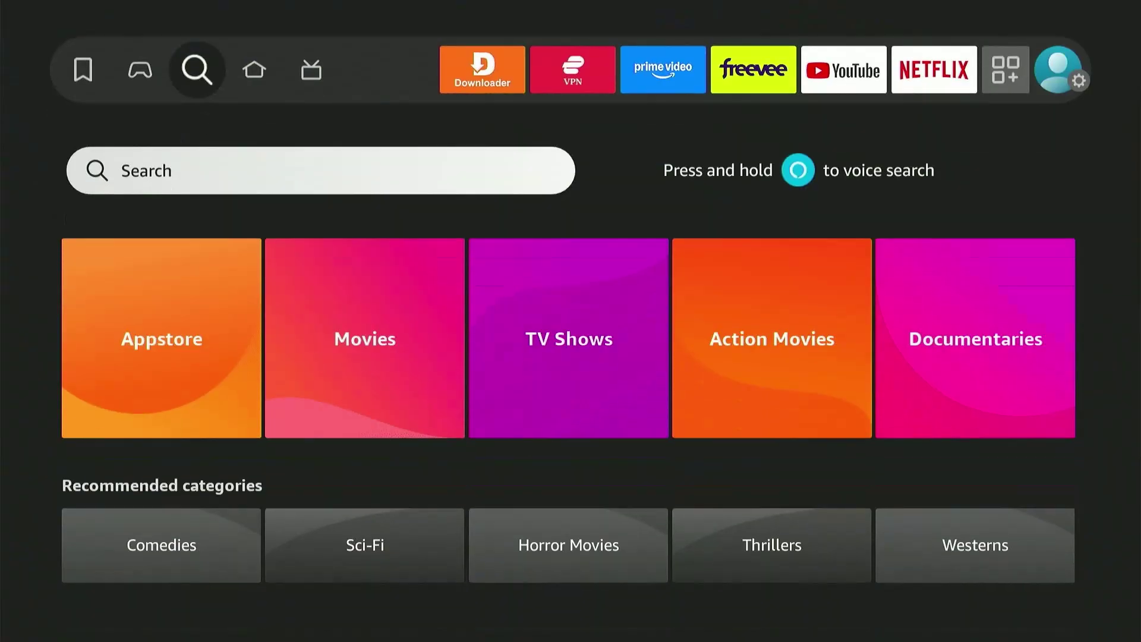
pyautogui.press('Return')
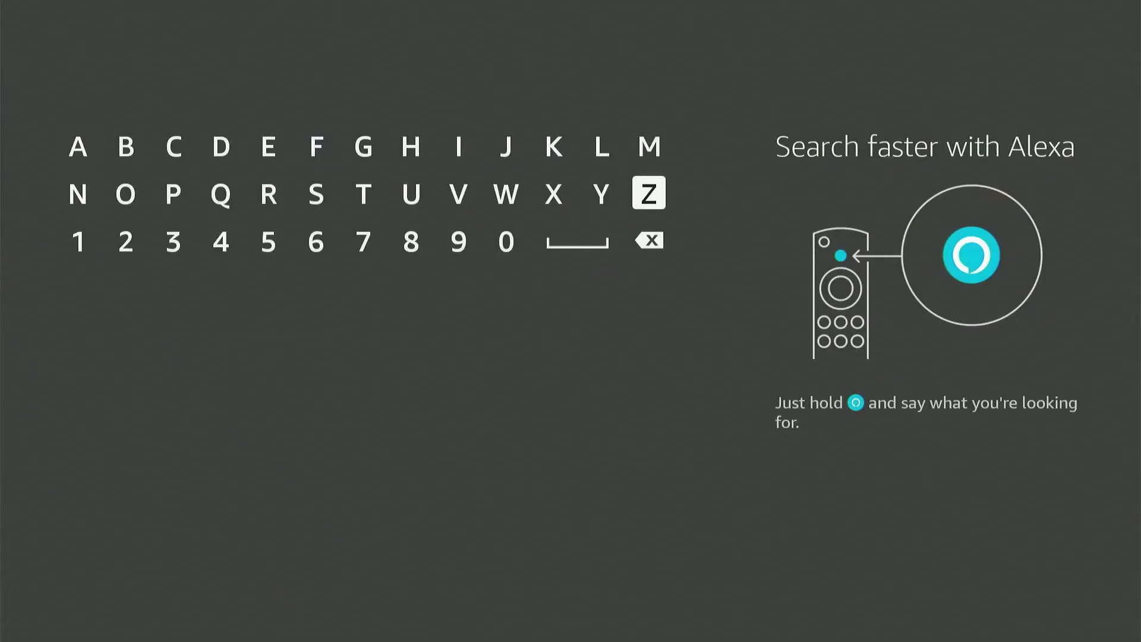
pyautogui.press('Down')
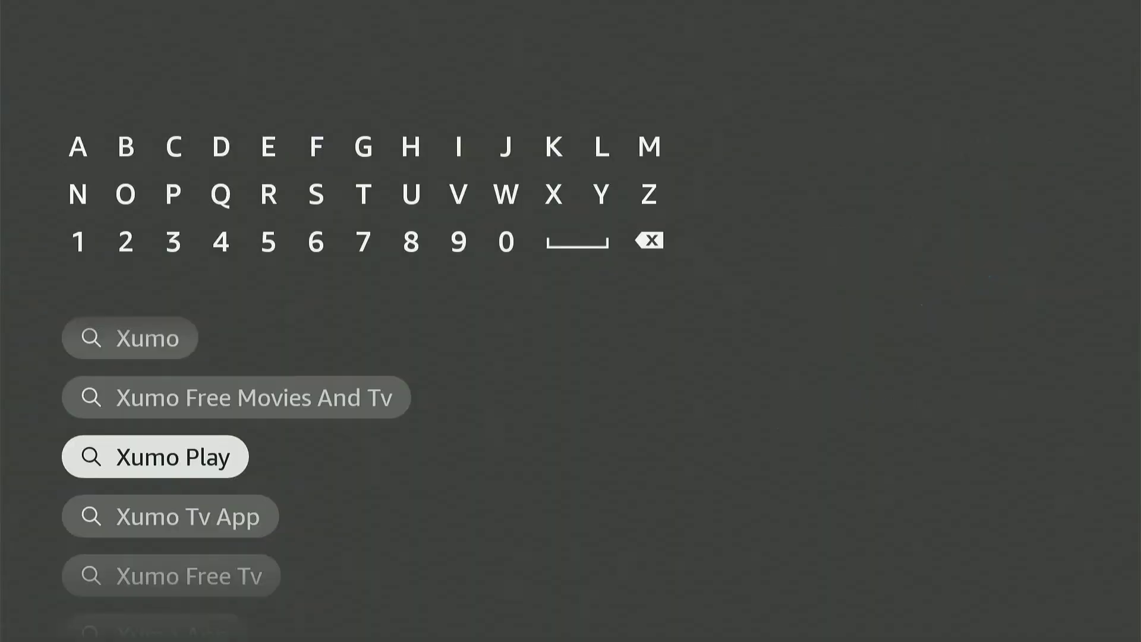
pyautogui.press('Return')
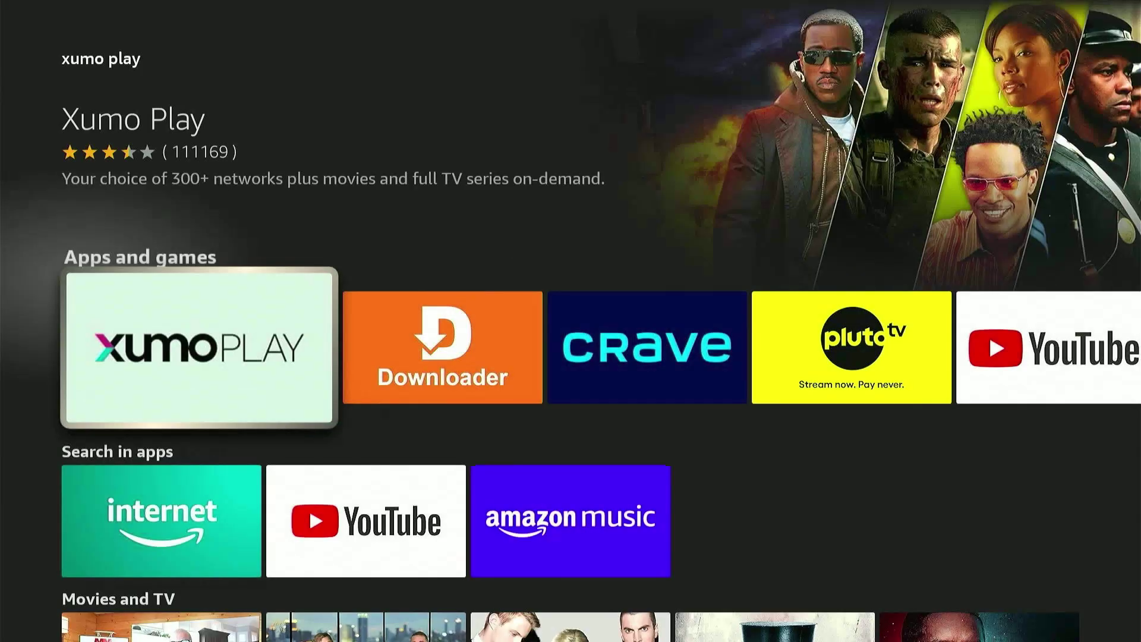
pyautogui.press('Return')
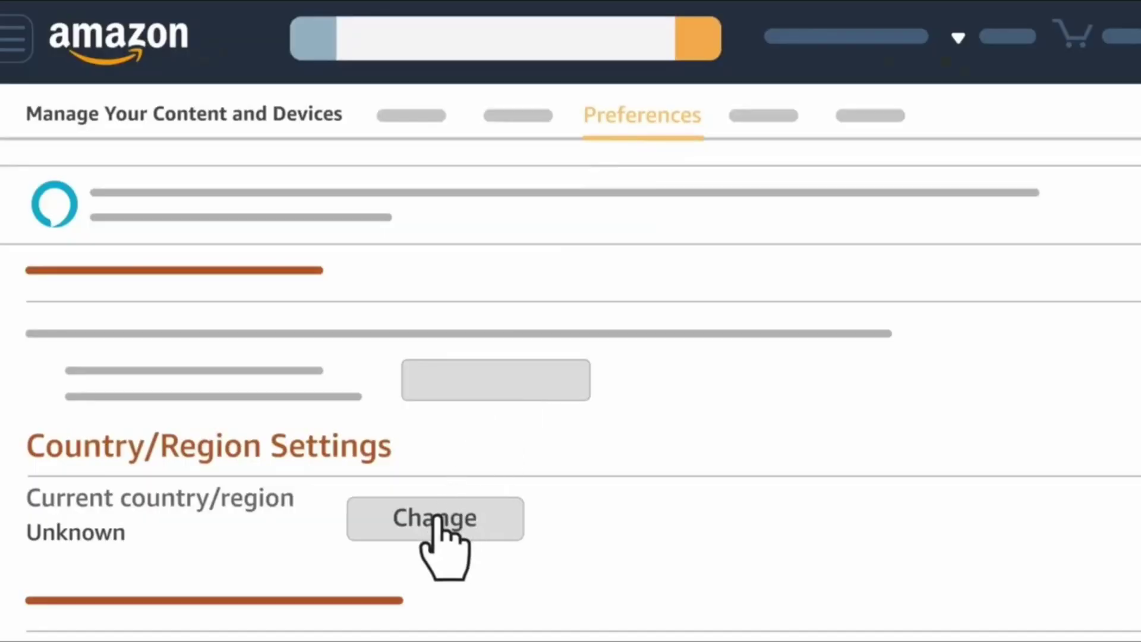
# Start changing the account's country/region and expand the country list at United States.
pyautogui.click(437, 519)
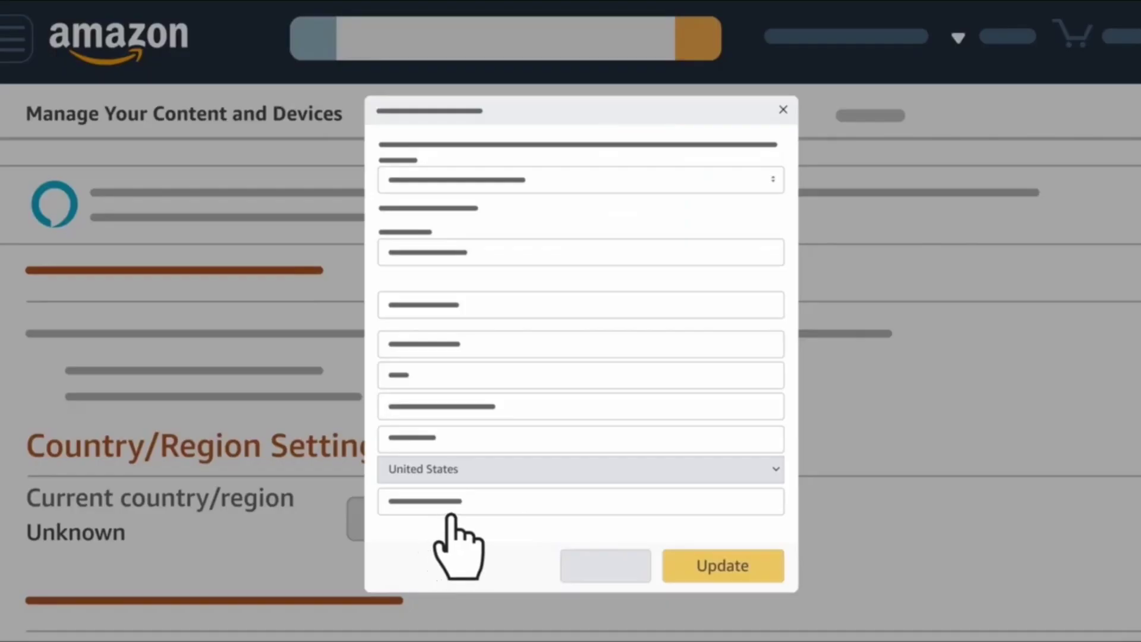
pyautogui.click(776, 471)
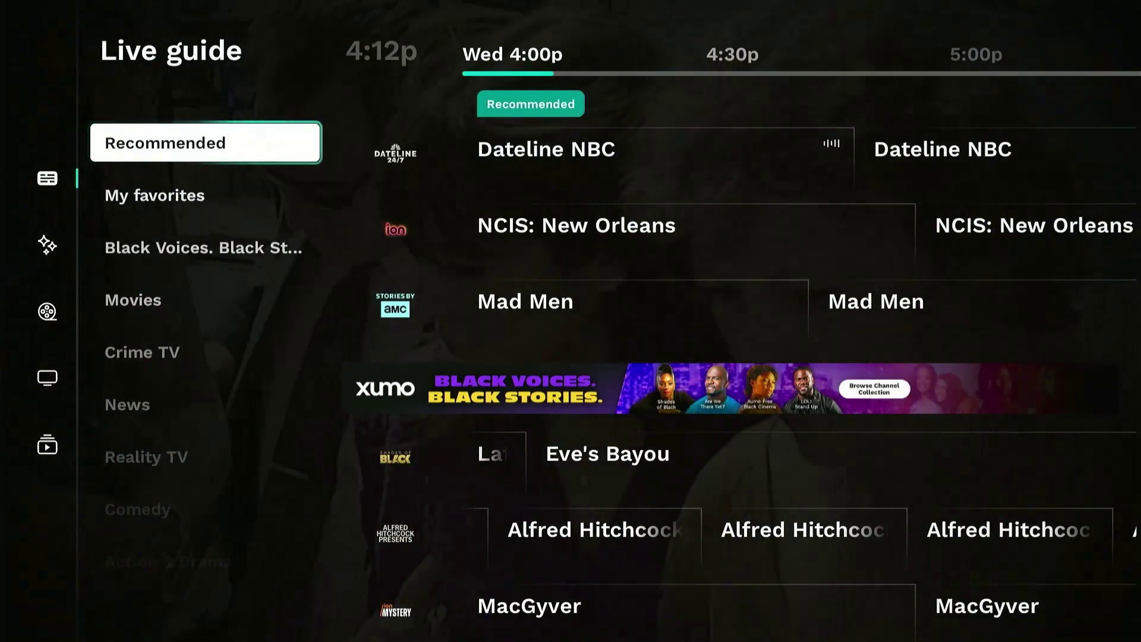
# Browse the guide grid from NCIS: New Orleans through the Sports channels to NBC Sports NOW.
pyautogui.press('Right')
pyautogui.press('Down')
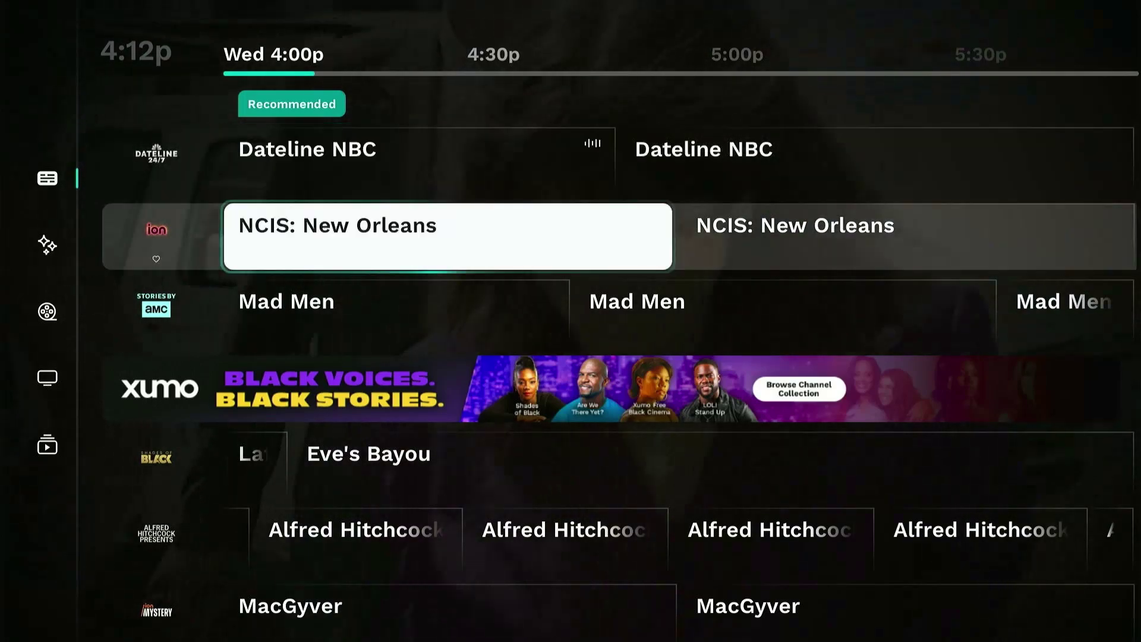
pyautogui.press('Down')
pyautogui.press('Down')
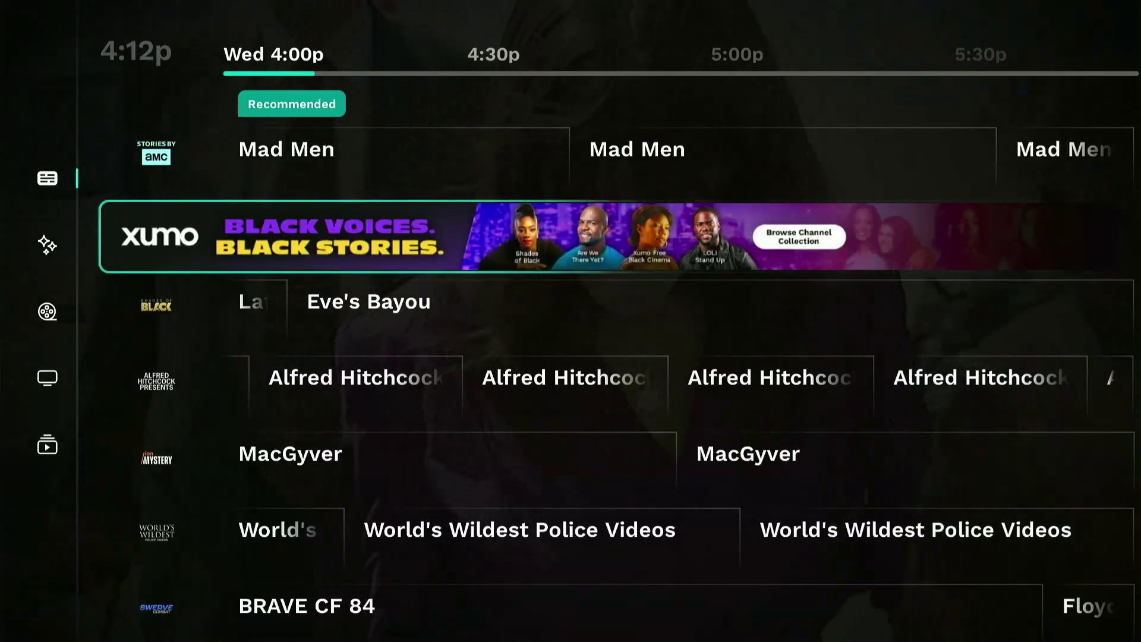
pyautogui.press('Down')
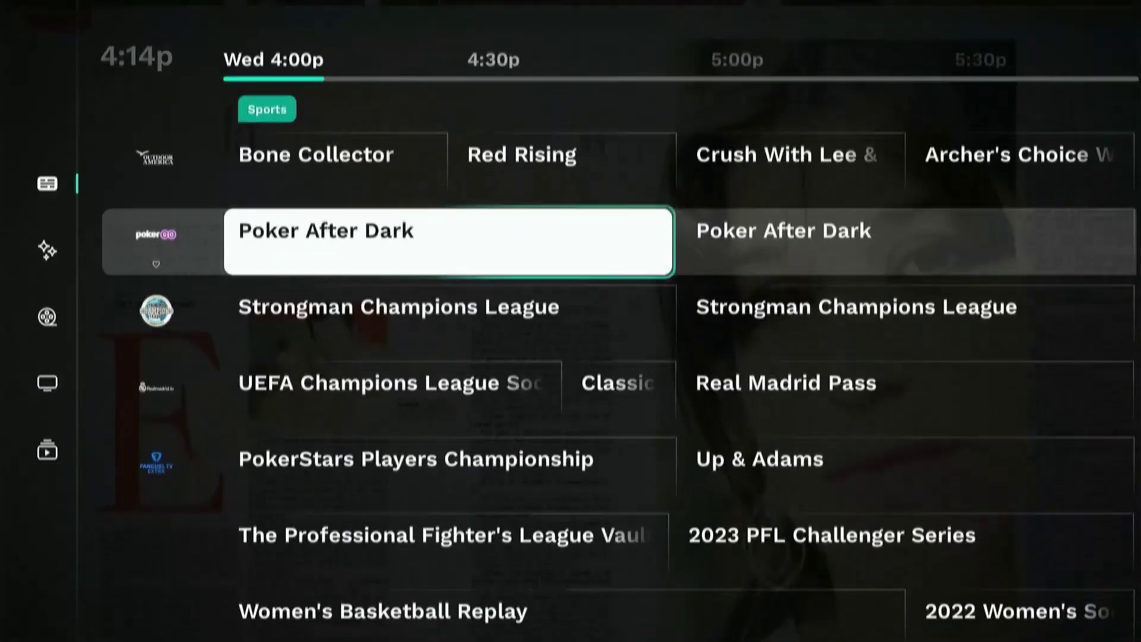
pyautogui.press('Down')
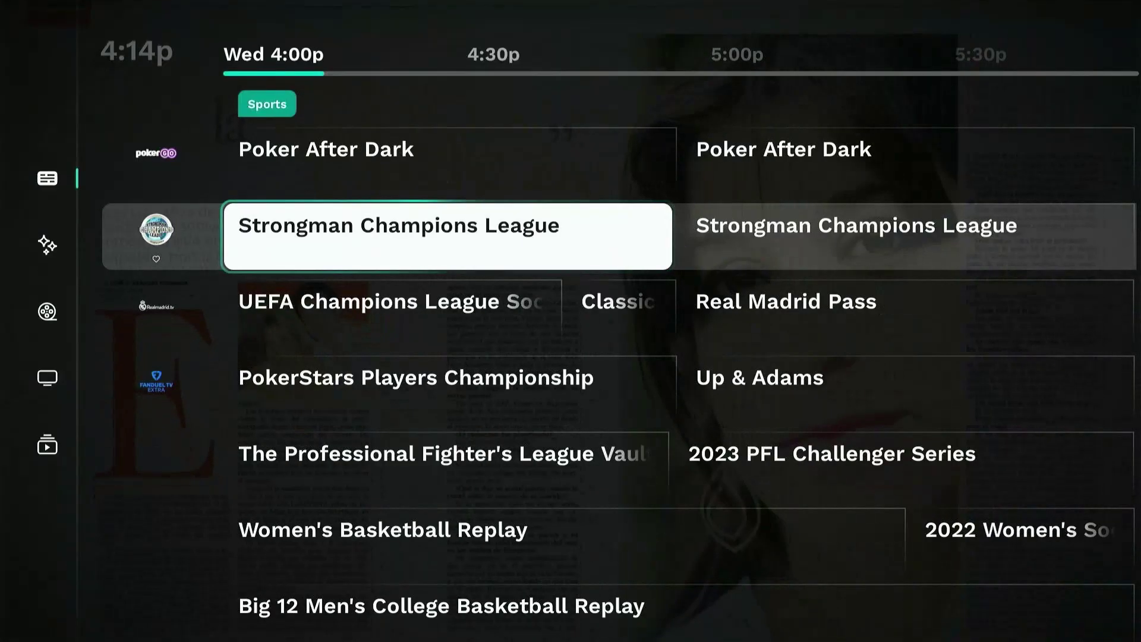
pyautogui.press('Down')
pyautogui.press('Down')
pyautogui.press('Down')
pyautogui.press('Down')
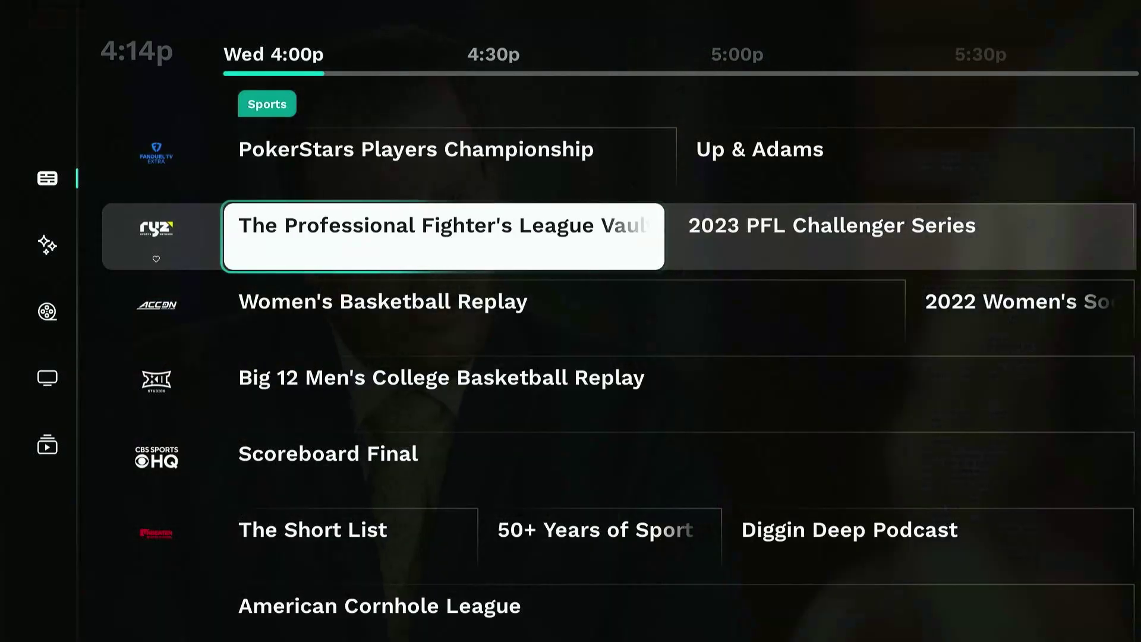
pyautogui.press('Down')
pyautogui.press('Down')
pyautogui.press('Down')
pyautogui.press('Down')
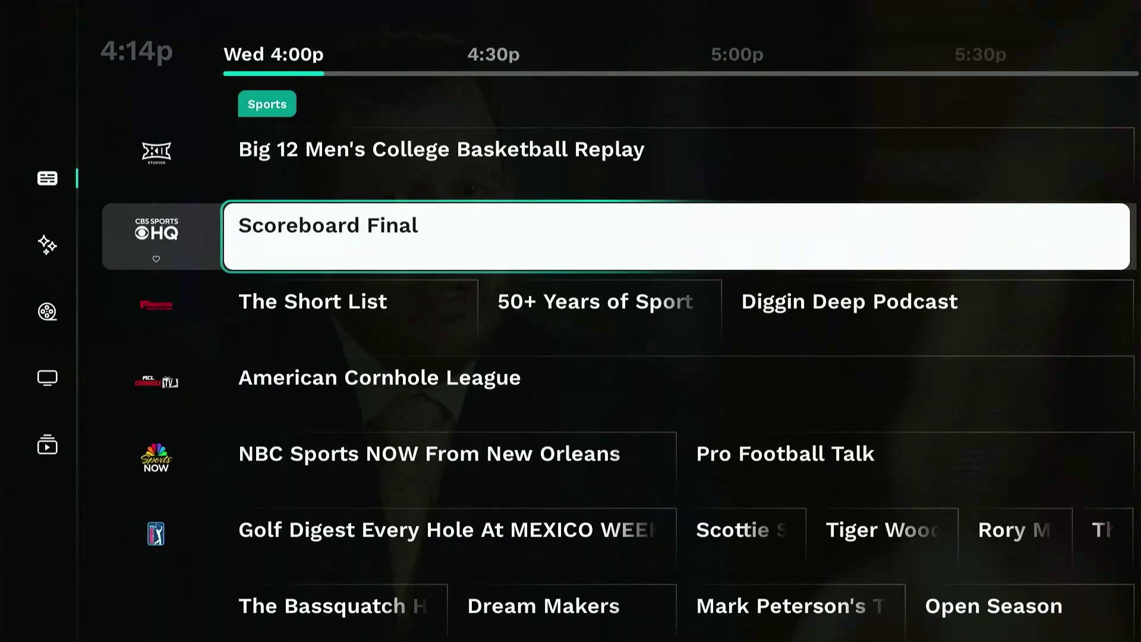
pyautogui.press('Down')
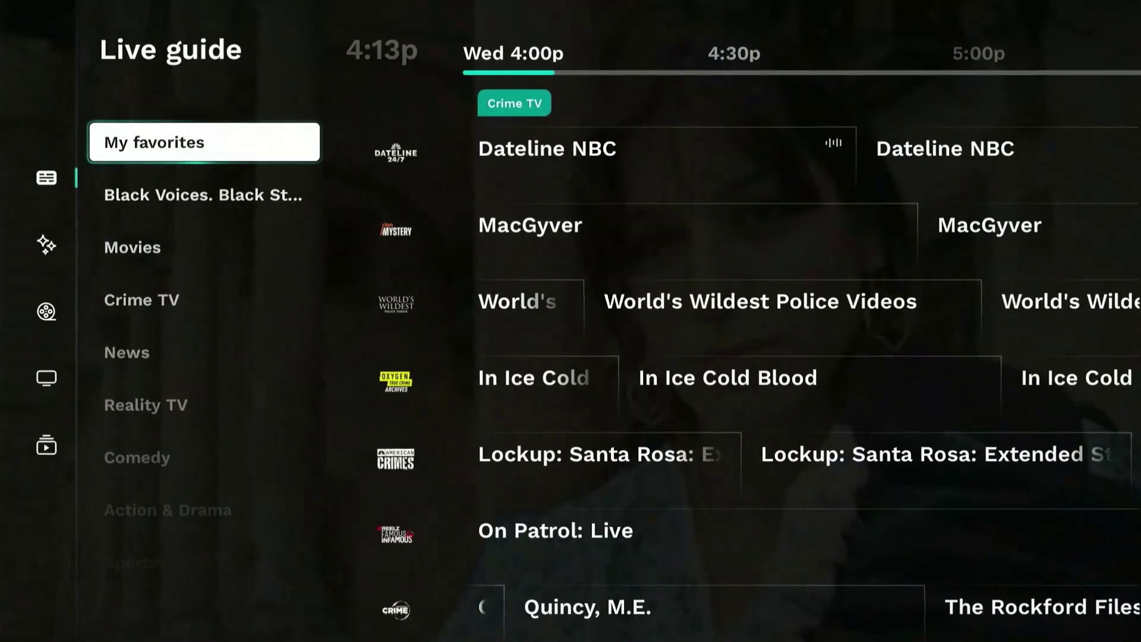
# Scroll the guide categories past Movies, Reality TV, Sports and Horror & Sci-Fi.
pyautogui.press('Down')
pyautogui.press('Down')
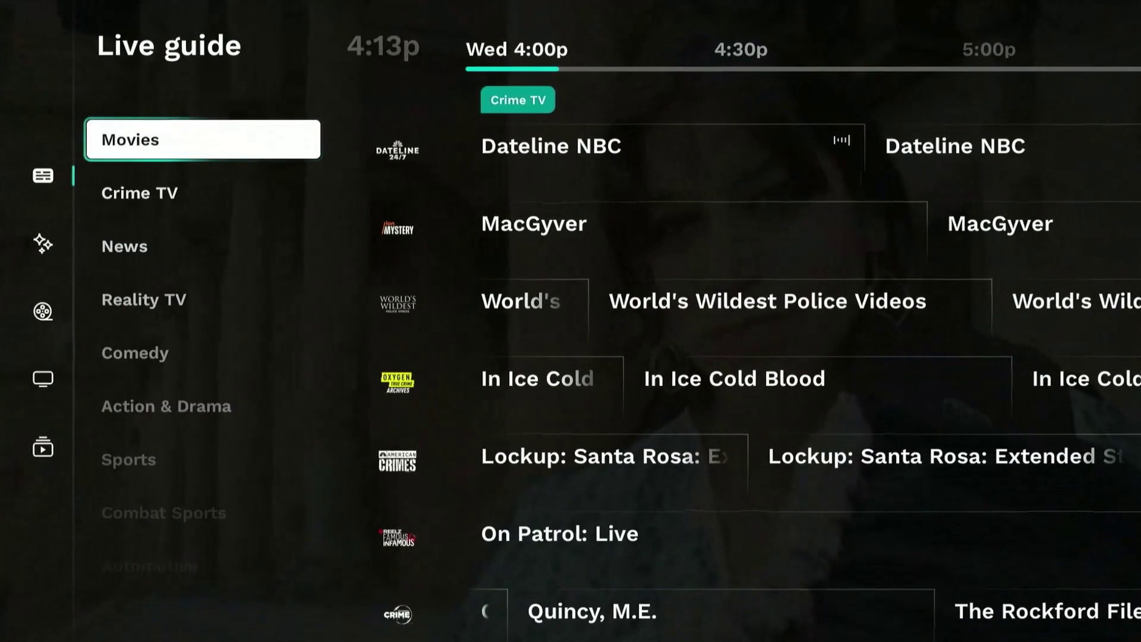
pyautogui.press('Down')
pyautogui.press('Down')
pyautogui.press('Down')
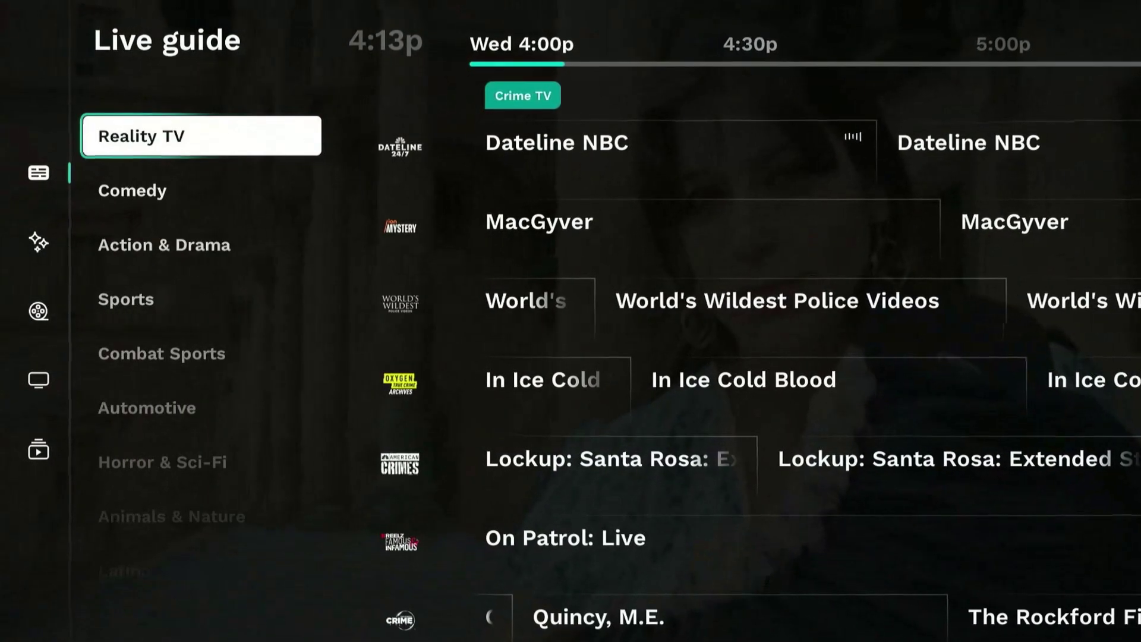
pyautogui.press('Down')
pyautogui.press('Down')
pyautogui.press('Down')
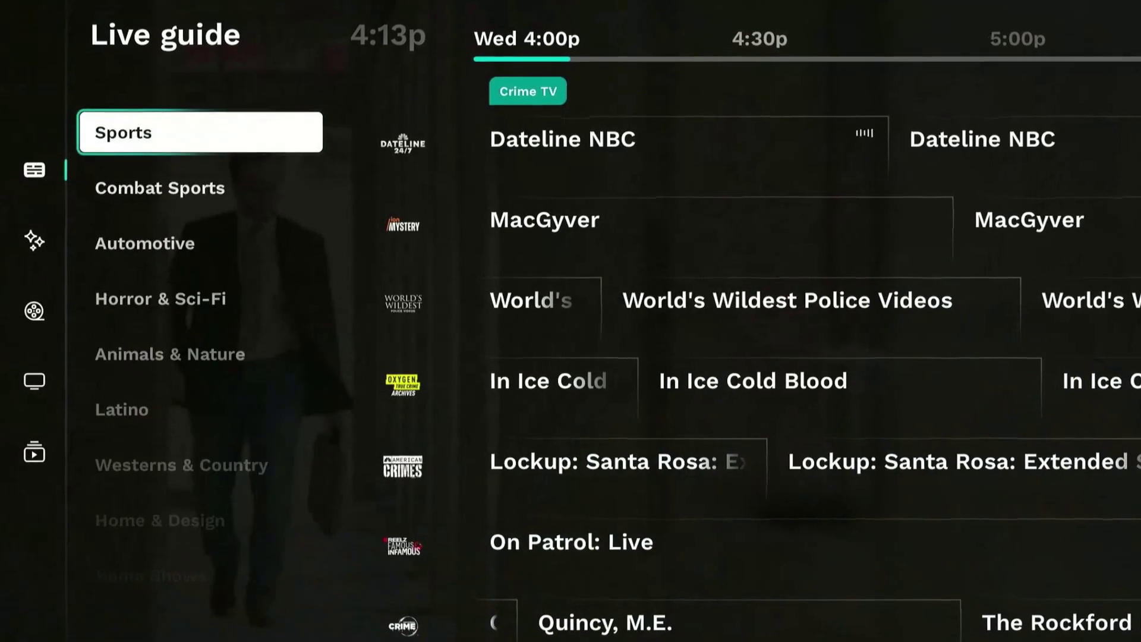
pyautogui.press('Down')
pyautogui.press('Down')
pyautogui.press('Down')
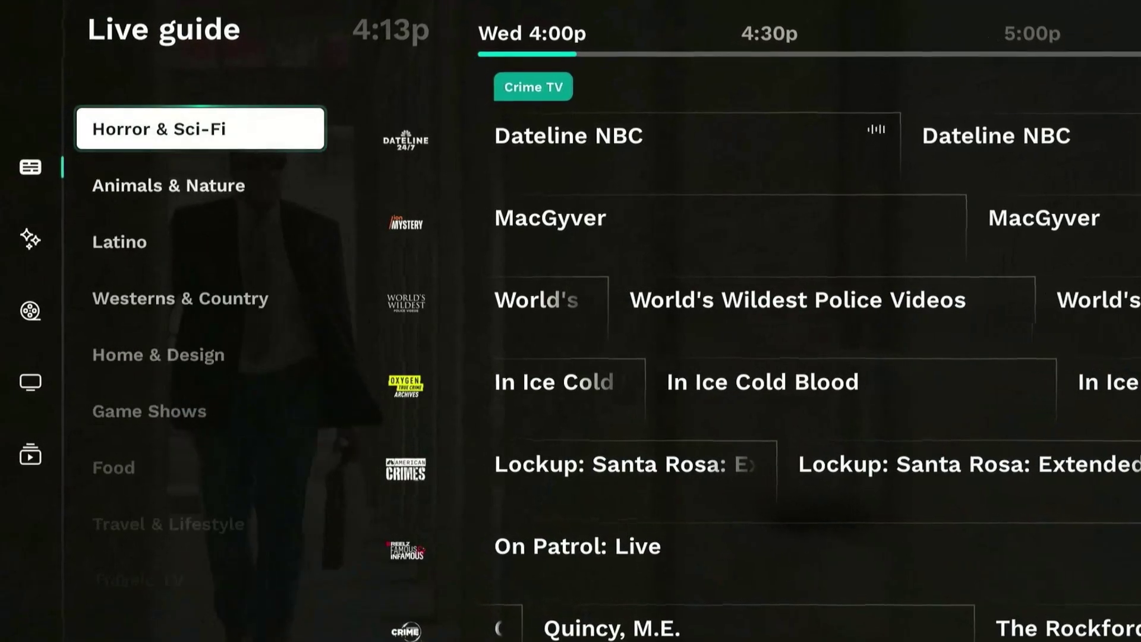
pyautogui.press('Down')
pyautogui.press('Down')
pyautogui.press('Down')
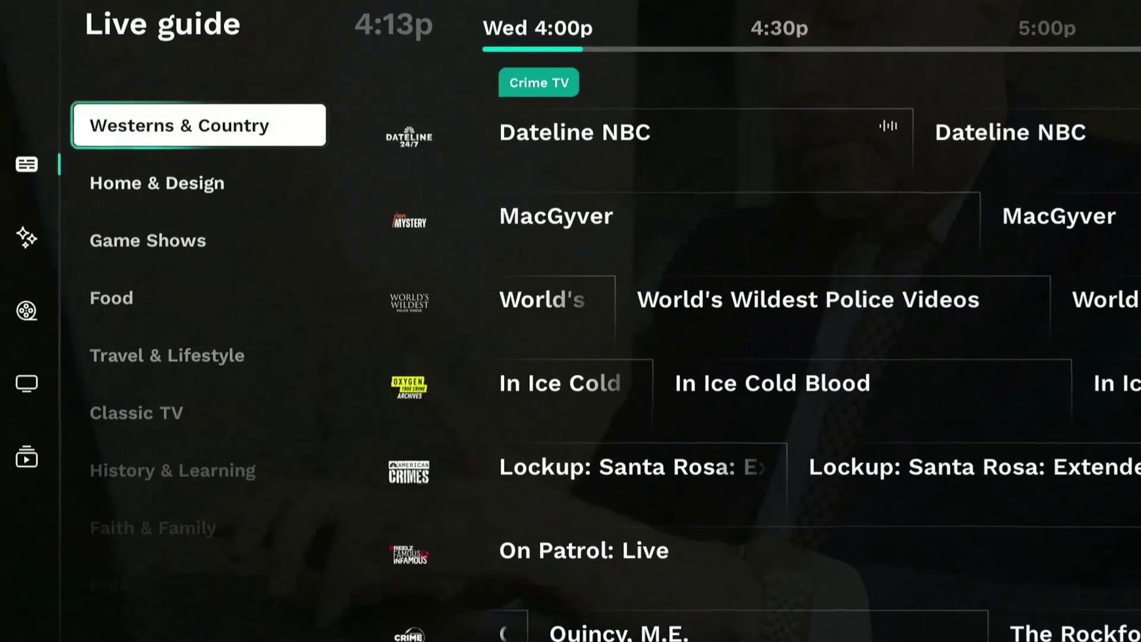
pyautogui.press('Down')
pyautogui.press('Down')
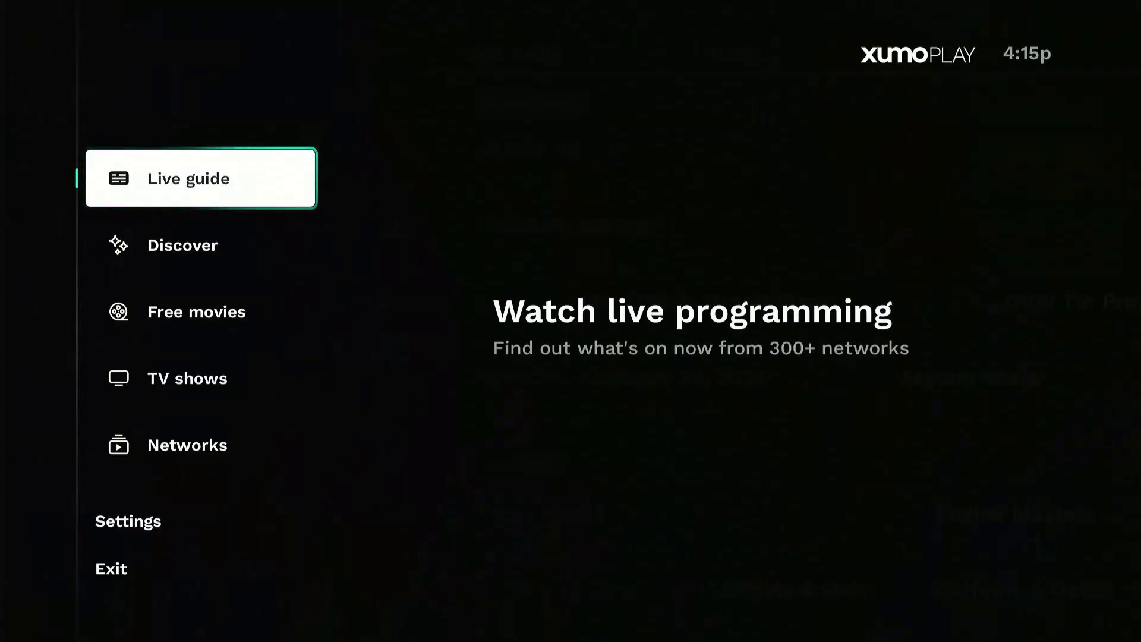
# Open Free movies and browse along the Most Popular movies row.
pyautogui.press('Down')
pyautogui.press('Down')
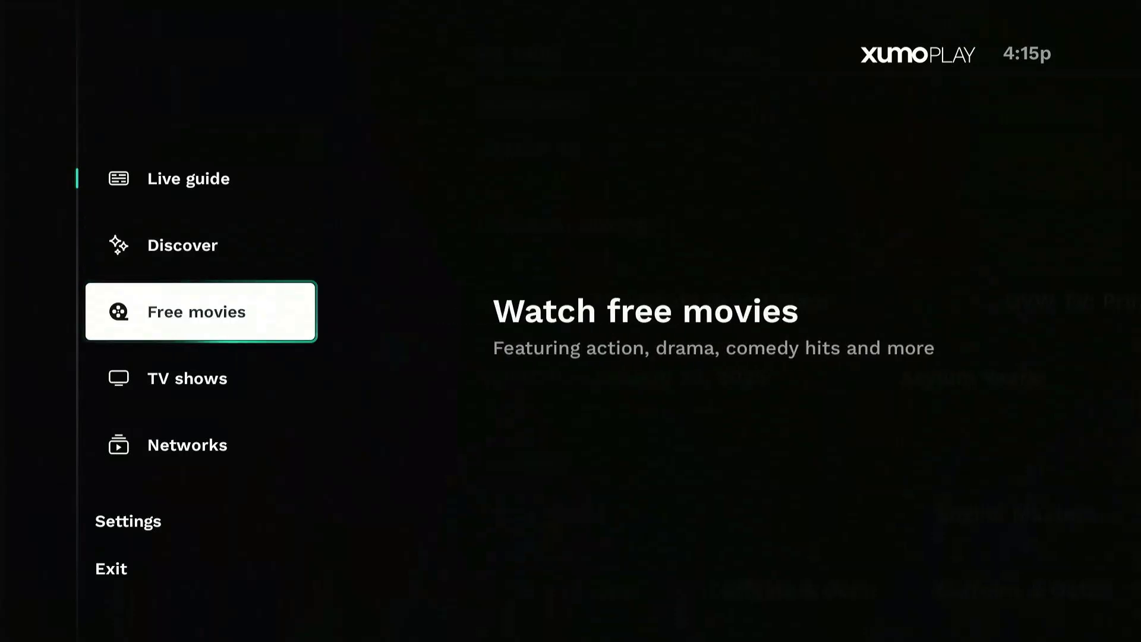
pyautogui.press('Return')
pyautogui.press('Right')
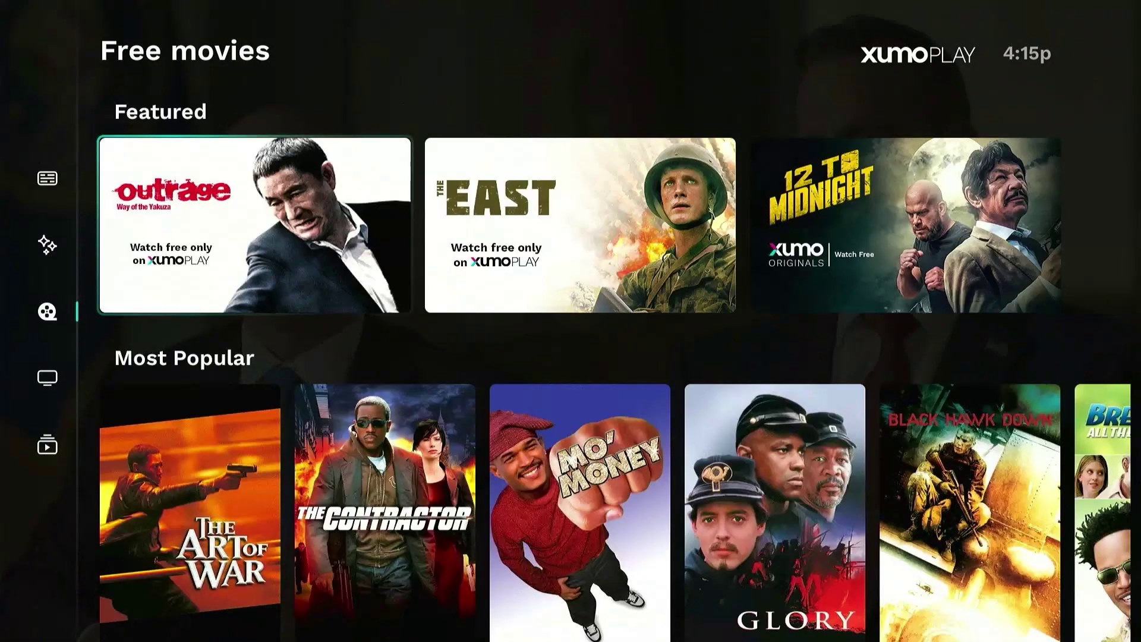
pyautogui.press('Down')
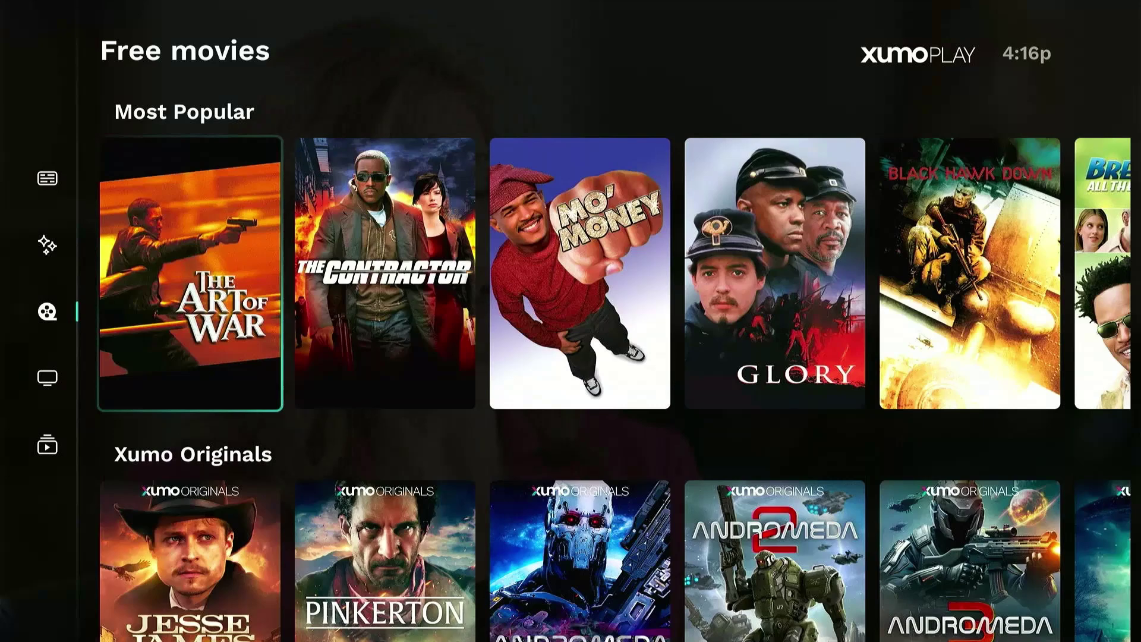
pyautogui.press('Right')
pyautogui.press('Right')
pyautogui.press('Right')
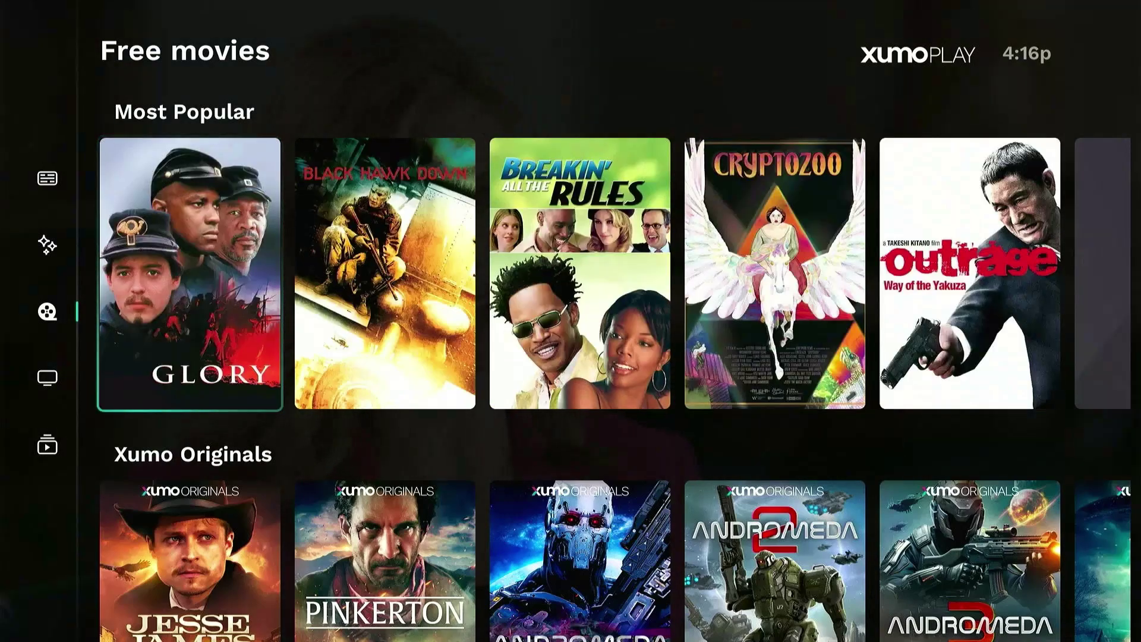
pyautogui.press('Right')
pyautogui.press('Right')
pyautogui.press('Right')
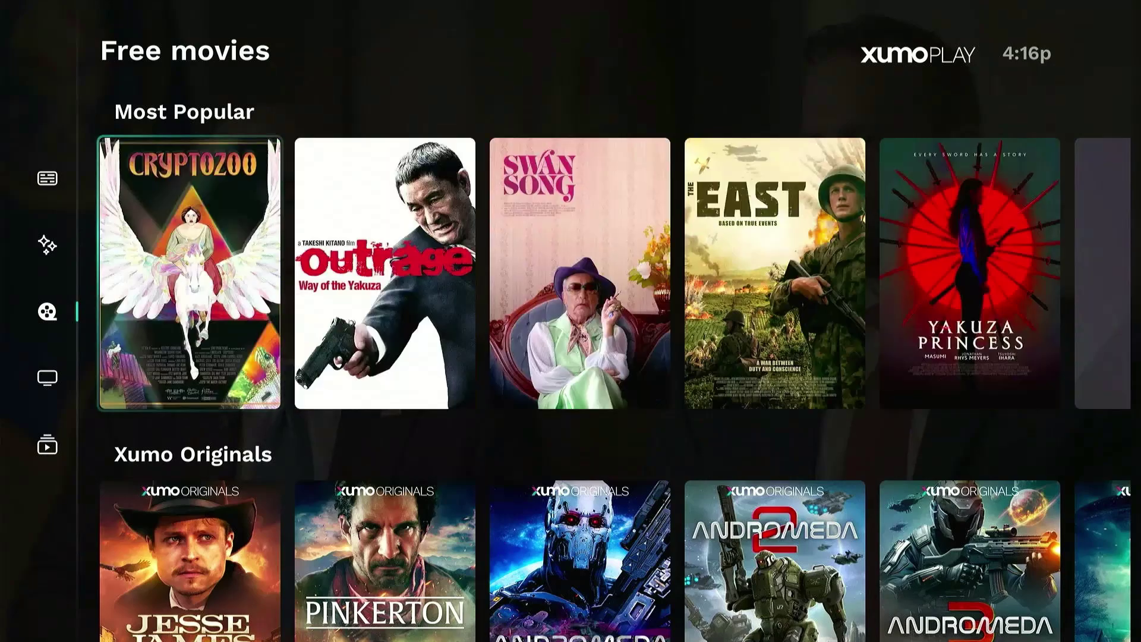
pyautogui.press('Left')
# Browse TV shows rows from Black Voices and Drama down to Wildlife, then return home.
pyautogui.press('Down')
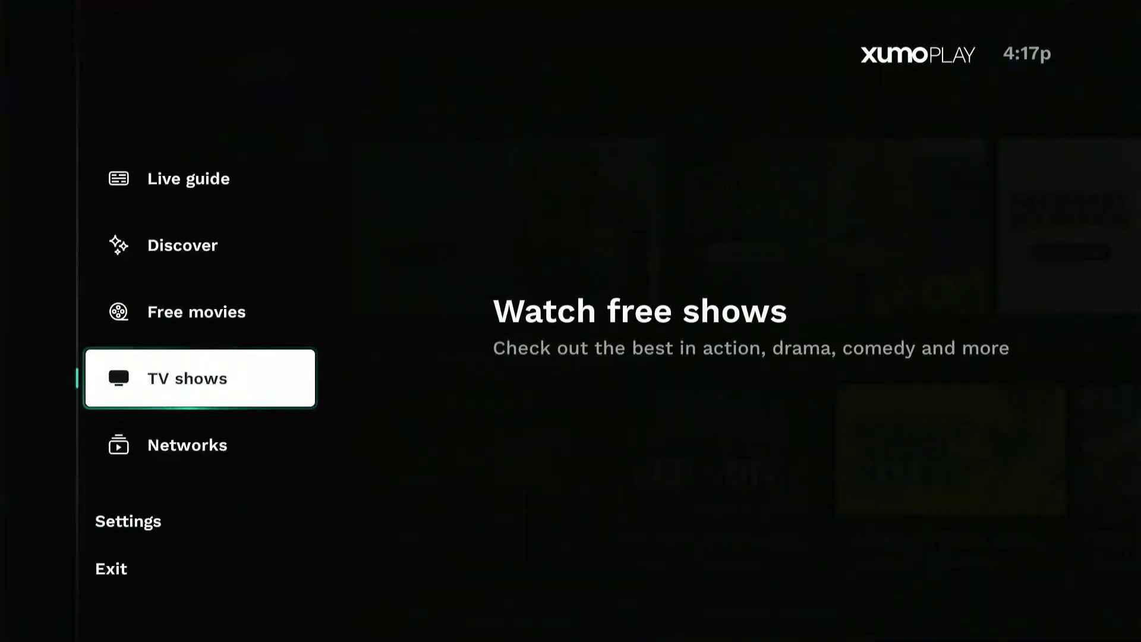
pyautogui.press('Return')
pyautogui.press('Right')
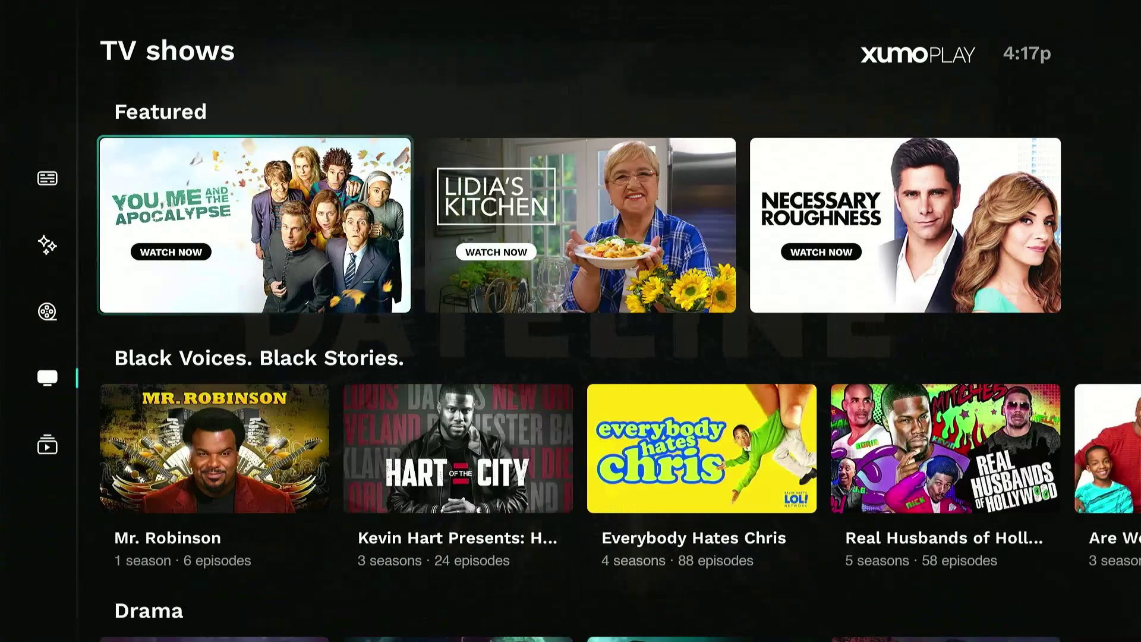
pyautogui.press('Down')
pyautogui.press('Down')
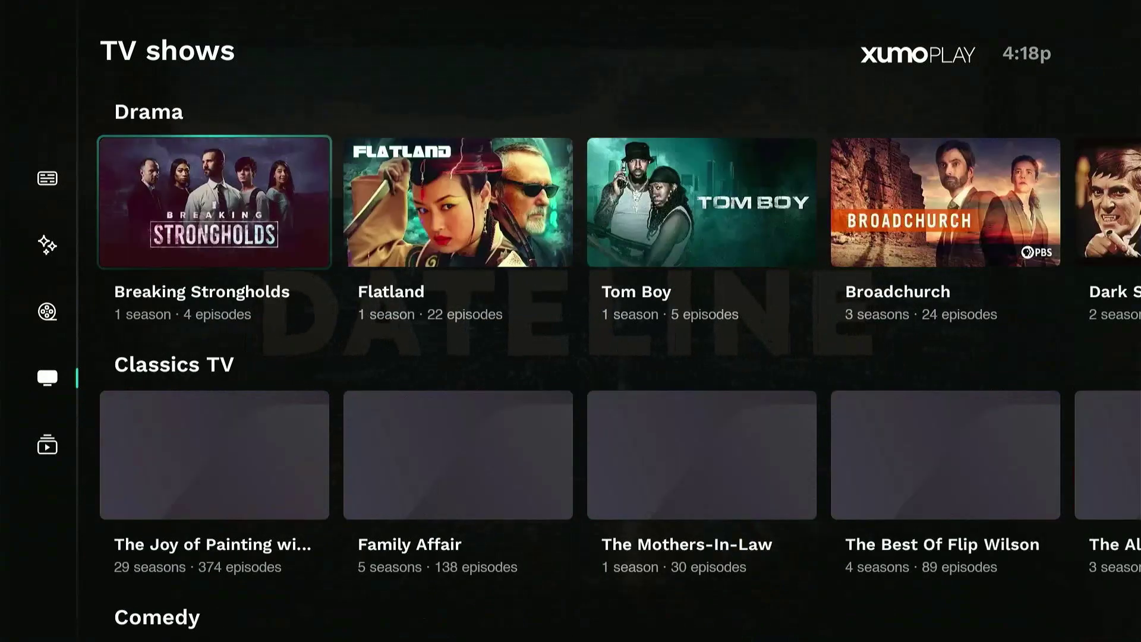
pyautogui.press('Down')
pyautogui.press('Down')
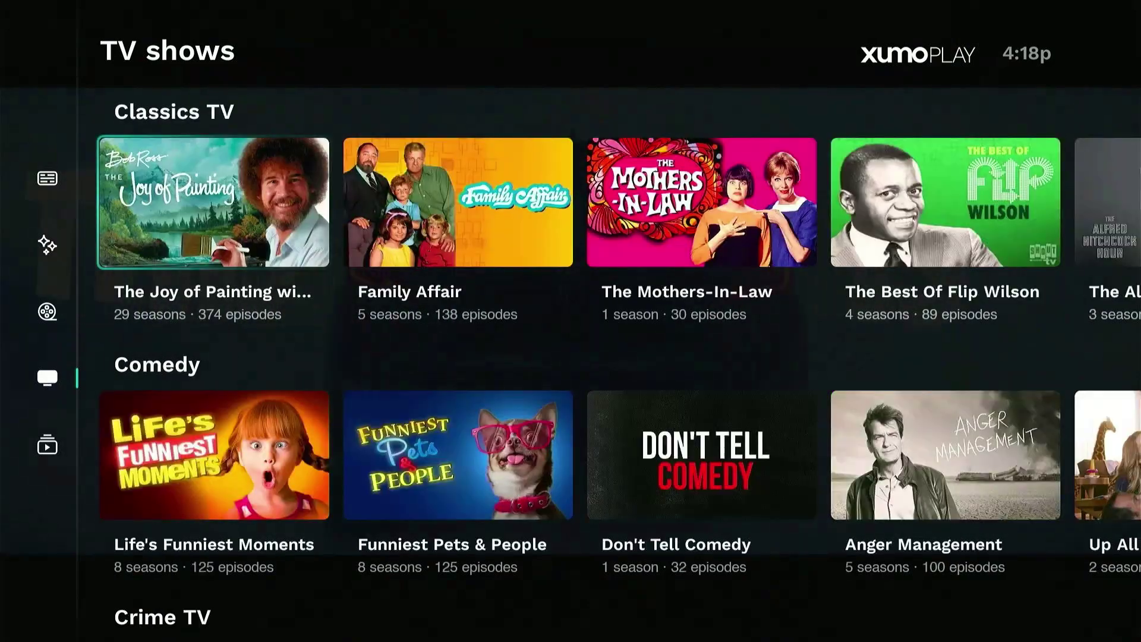
pyautogui.press('Down')
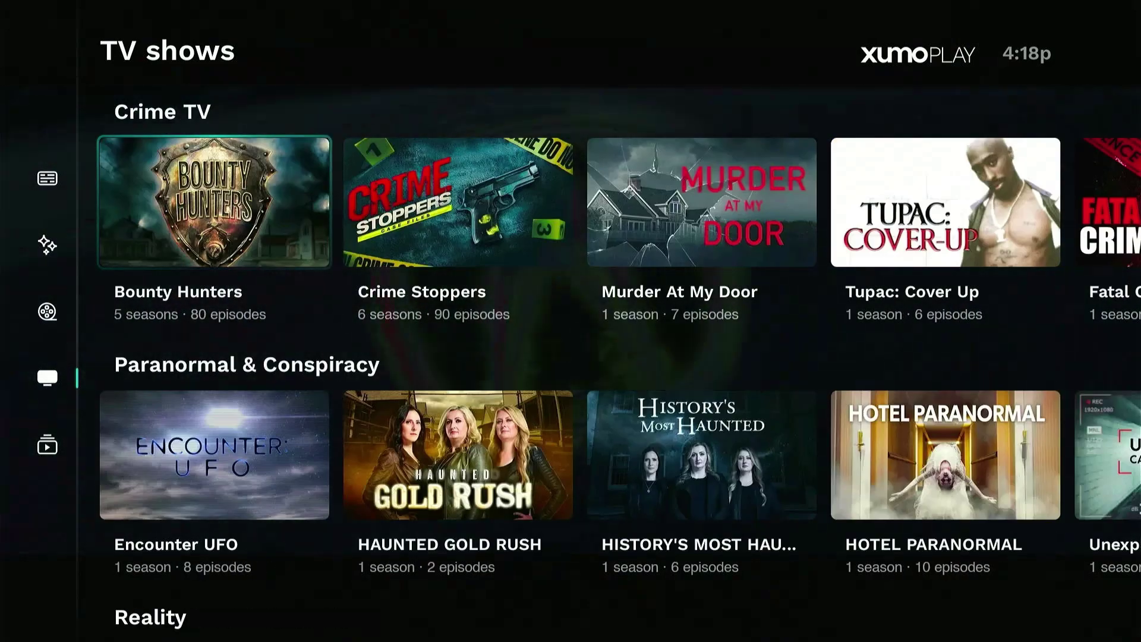
pyautogui.press('Down')
pyautogui.press('Down')
pyautogui.press('Down')
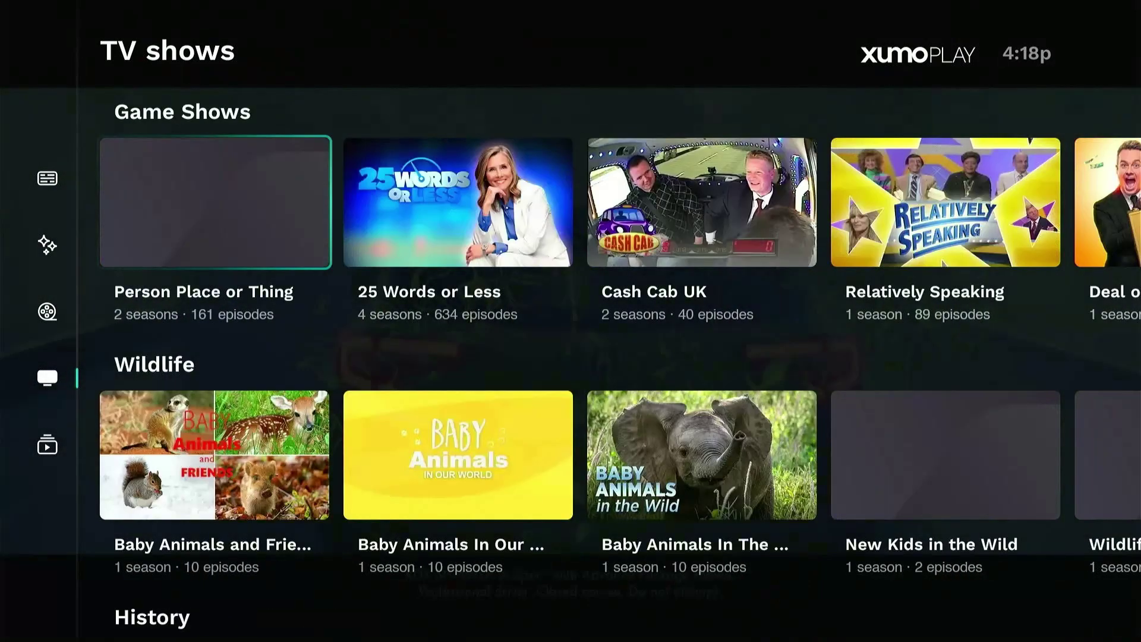
pyautogui.press('Down')
pyautogui.press('Down')
pyautogui.press('Down')
pyautogui.press('Down')
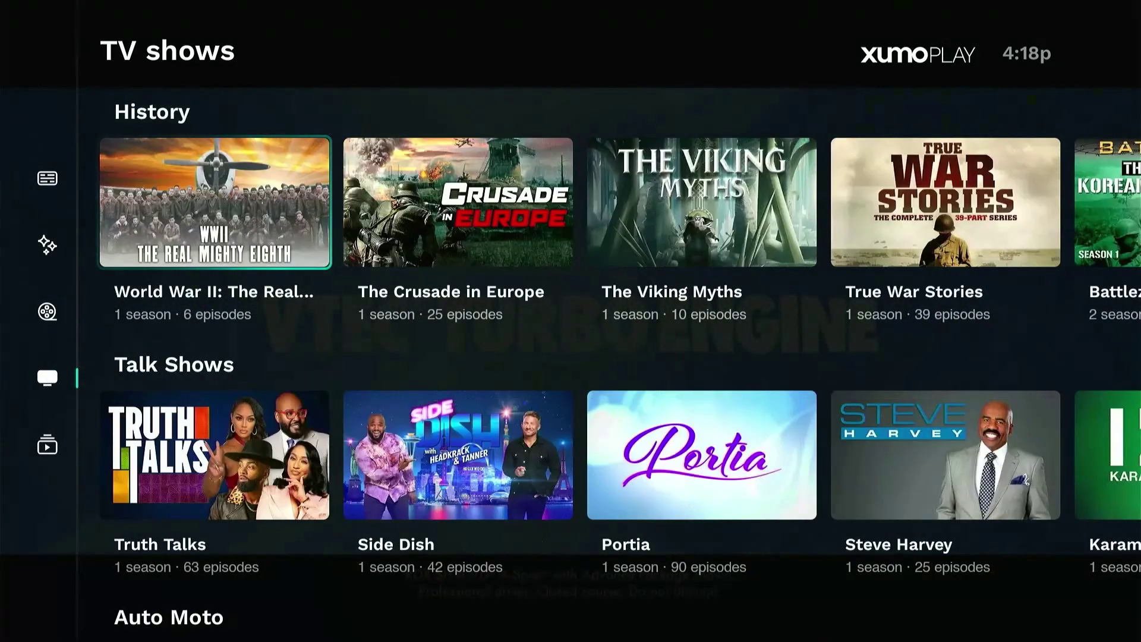
pyautogui.press('Home')
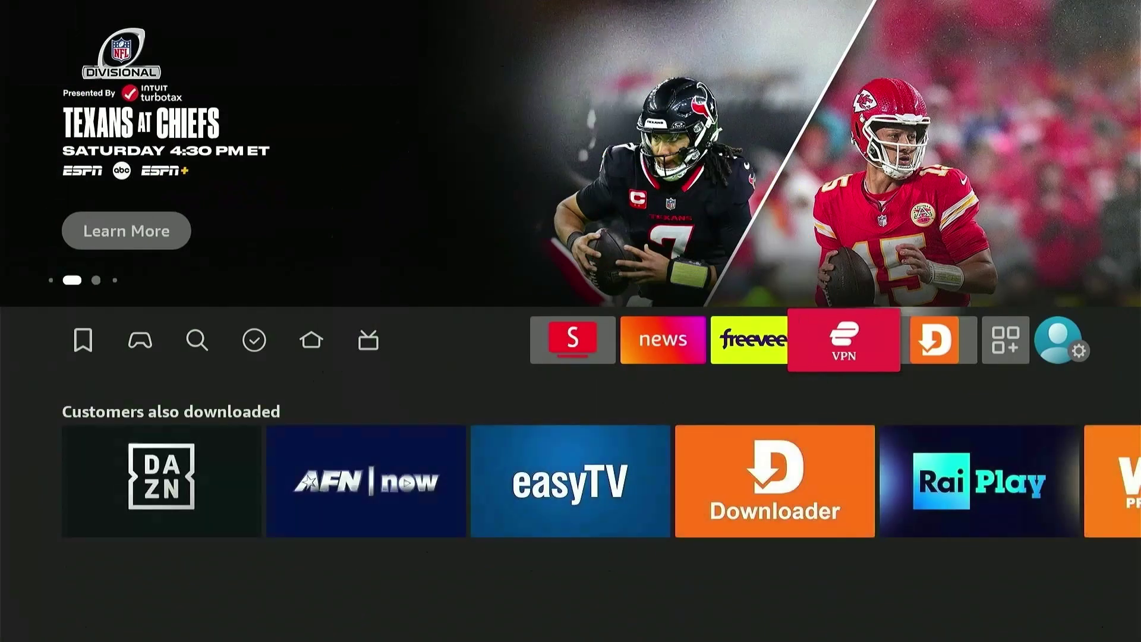
# In Downloader, fetch and install Xumo Play from short code 730116, then open it.
pyautogui.press('Return')
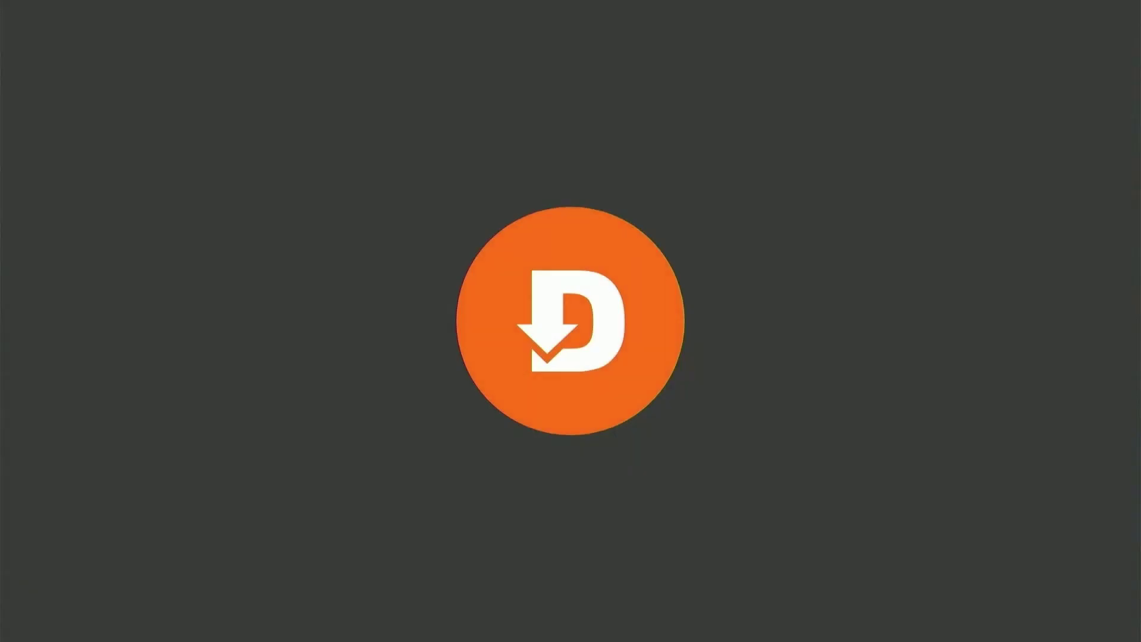
pyautogui.press('Up')
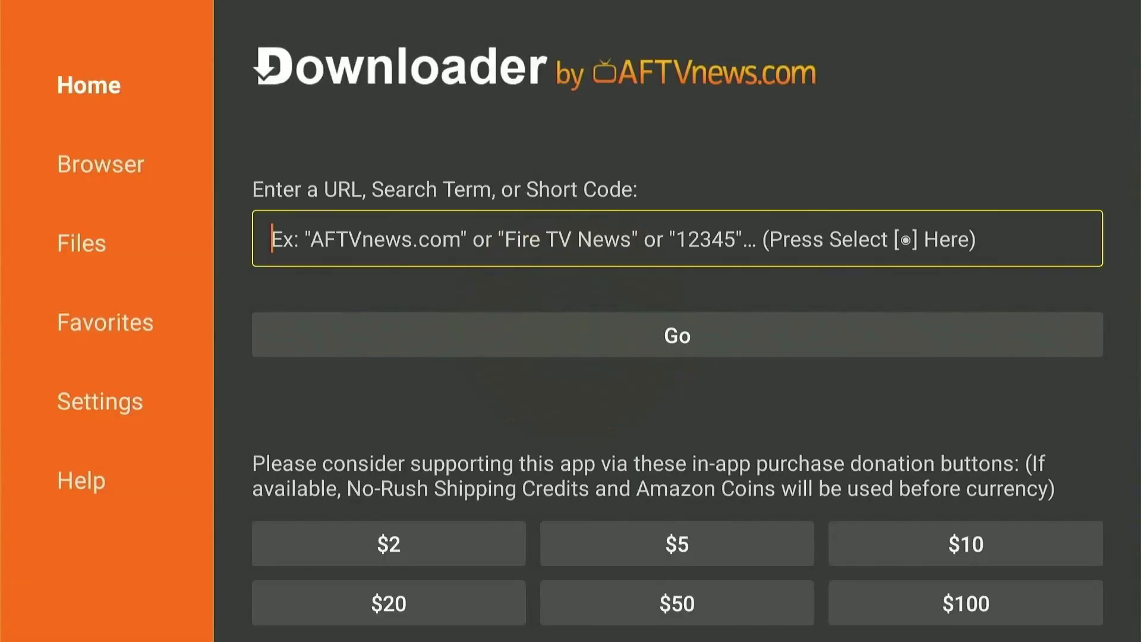
pyautogui.press('Return')
pyautogui.press('Up')
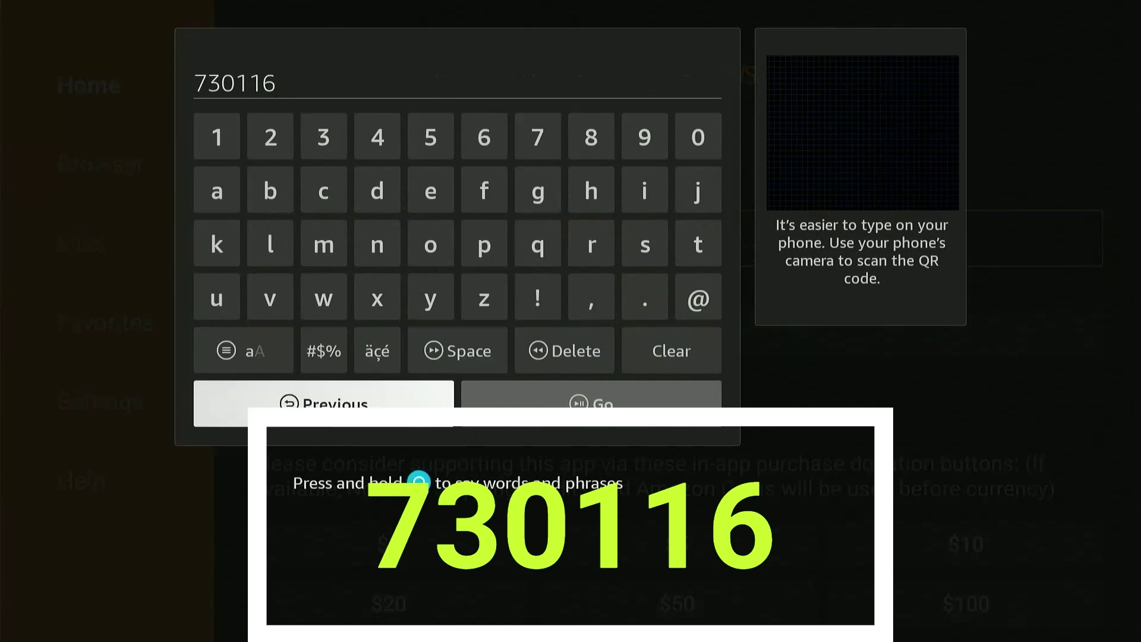
pyautogui.press('Right')
pyautogui.press('Return')
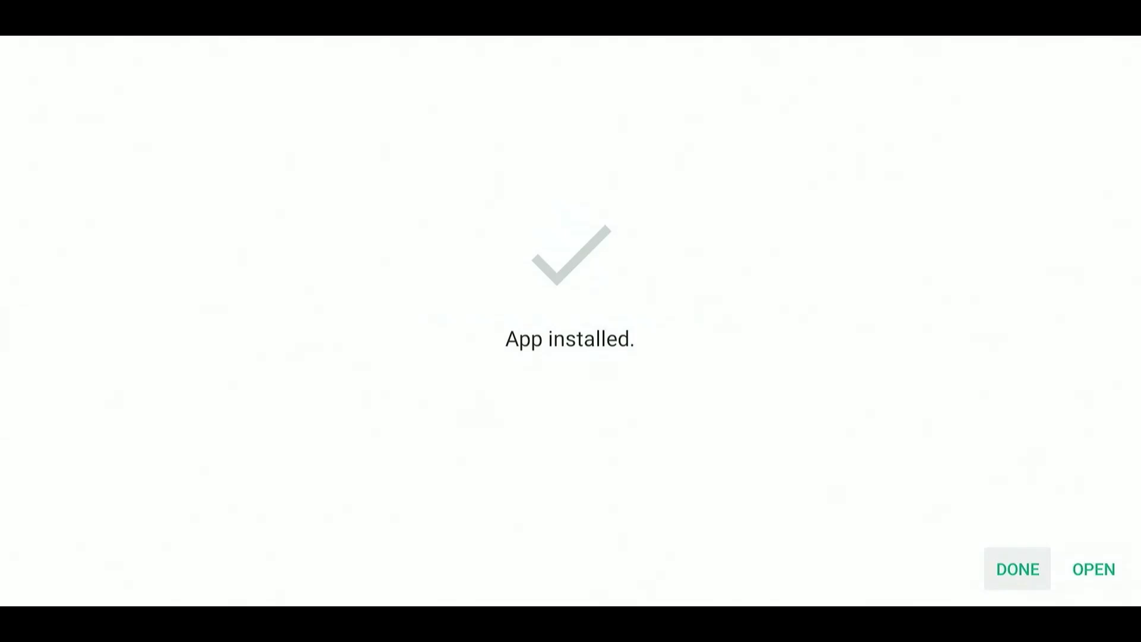
pyautogui.press('Return')
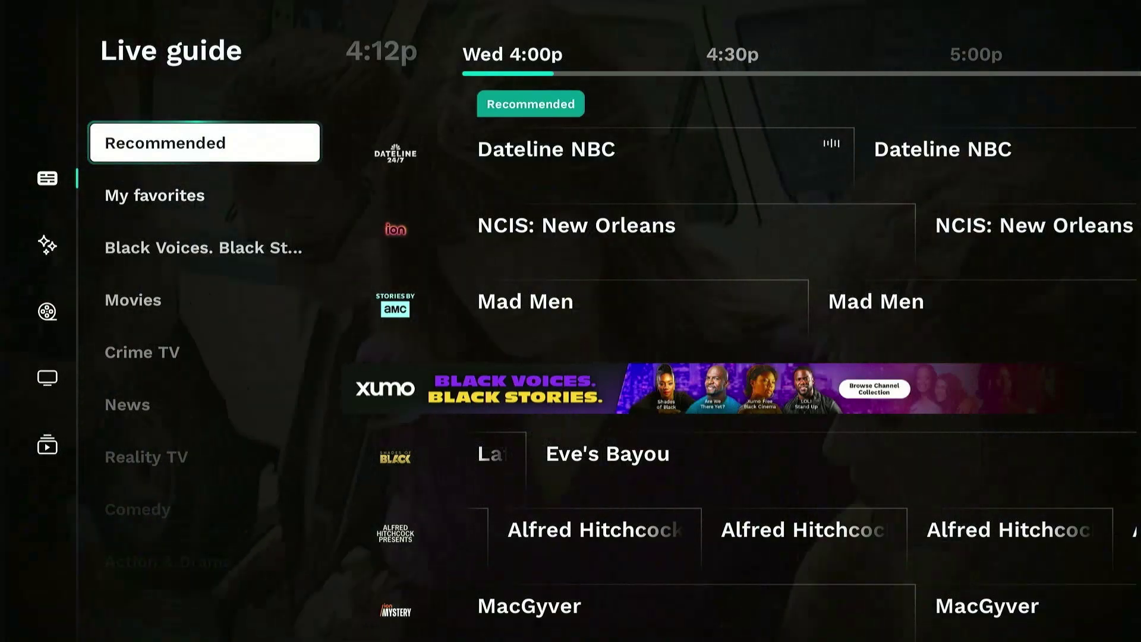
# Browse the live guide from Dateline NBC past Mad Men, Shades of Black and MacGyver.
pyautogui.press('Right')
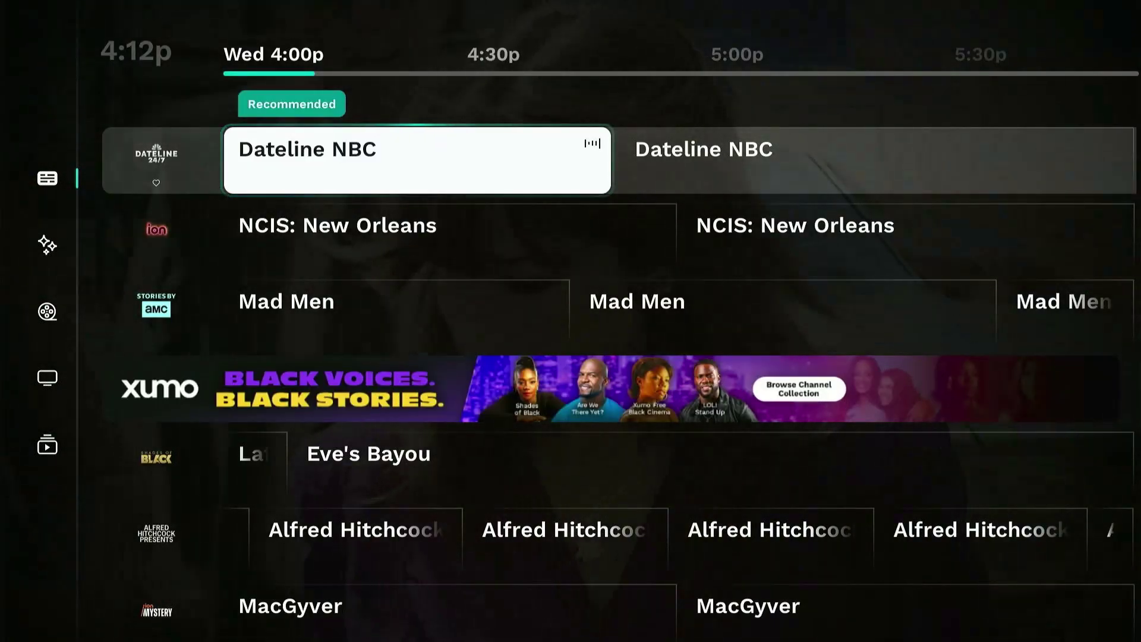
pyautogui.press('Down')
pyautogui.press('Down')
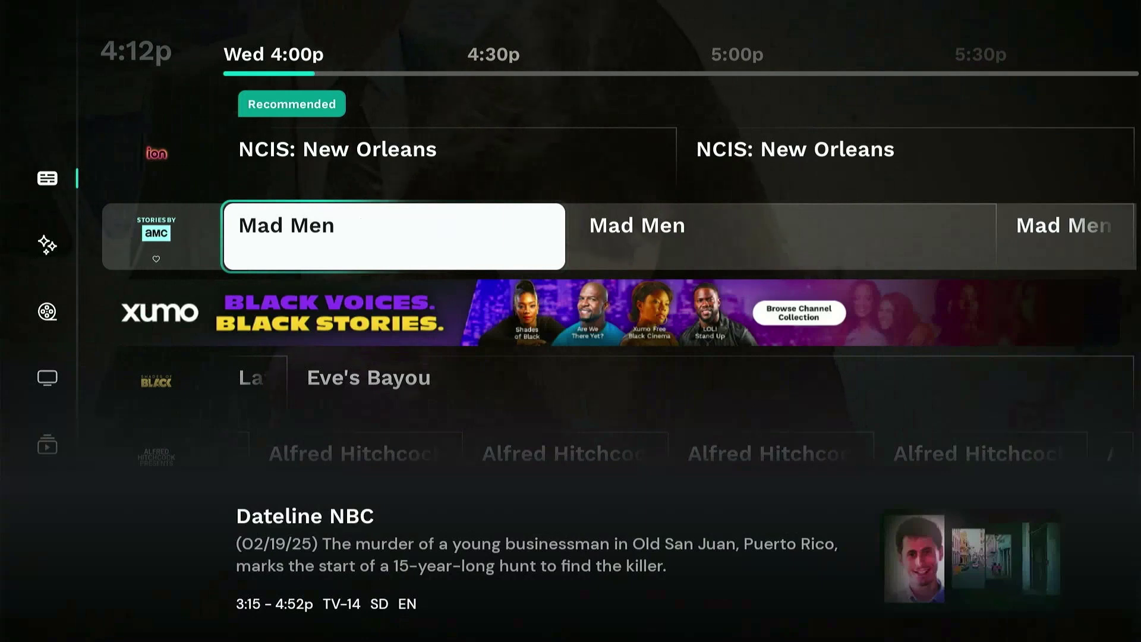
pyautogui.press('Down')
pyautogui.press('Down')
pyautogui.press('Down')
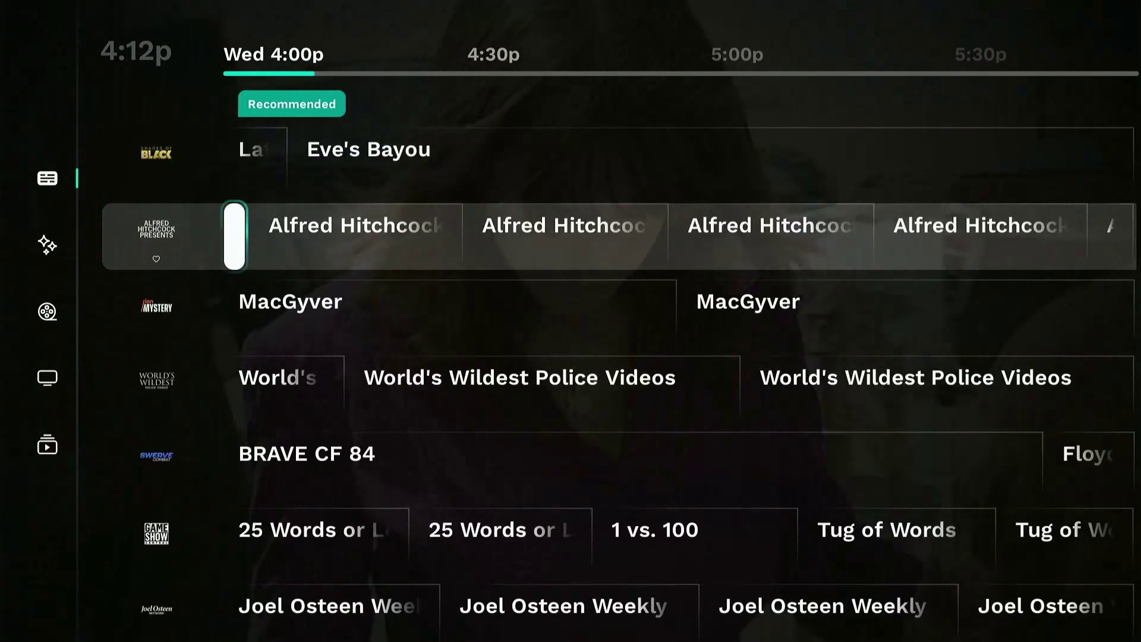
pyautogui.press('Down')
pyautogui.press('Down')
pyautogui.press('Down')
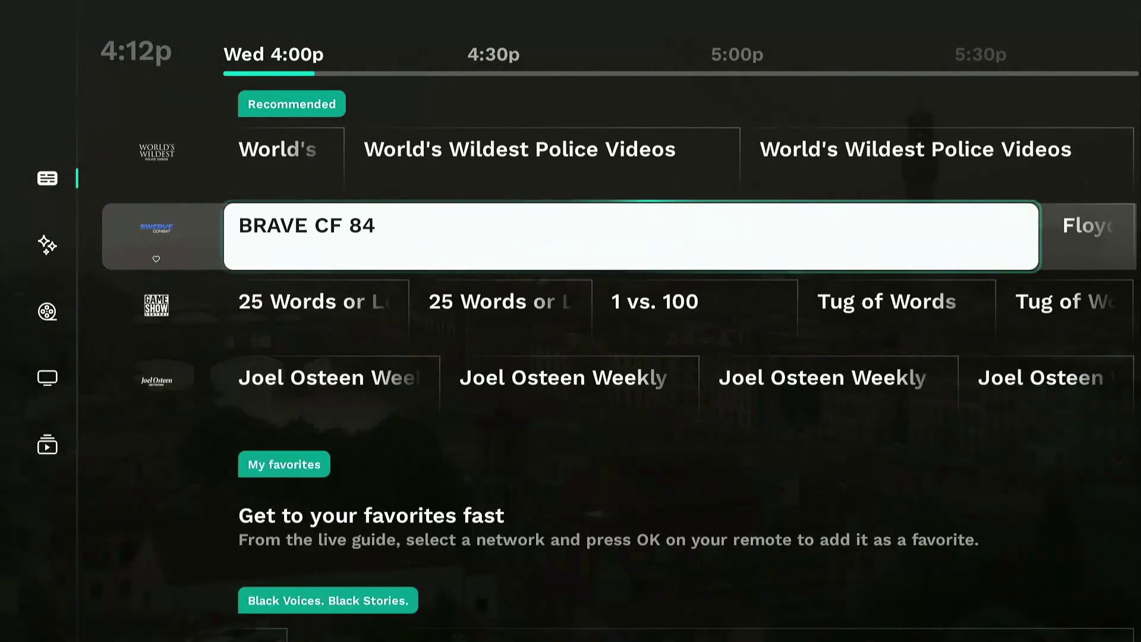
pyautogui.press('Down')
pyautogui.press('Down')
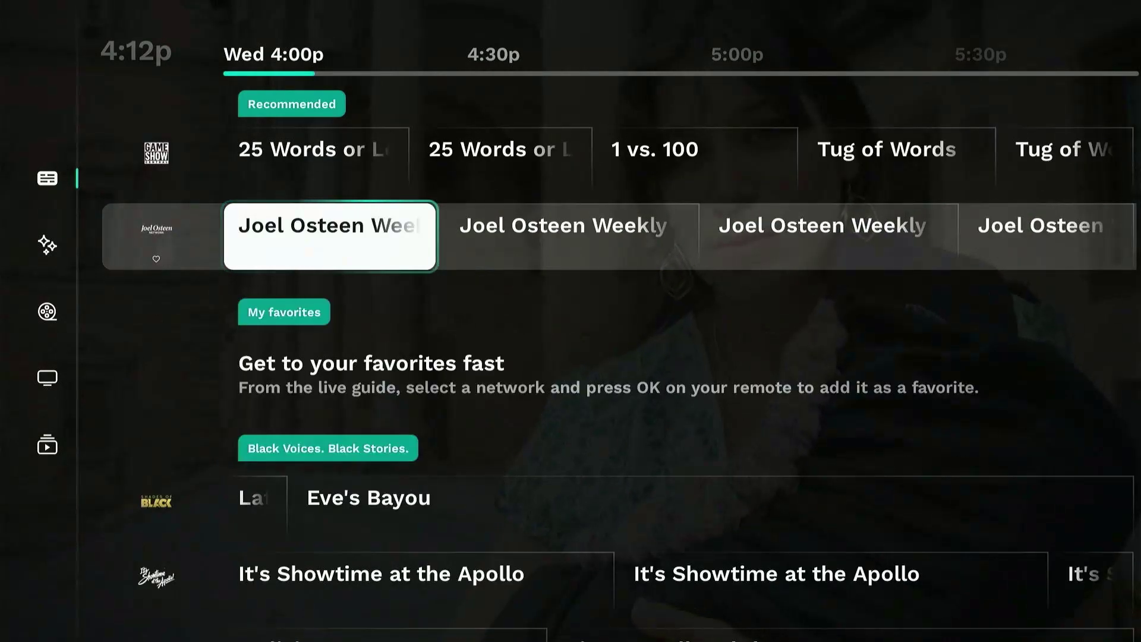
pyautogui.press('Down')
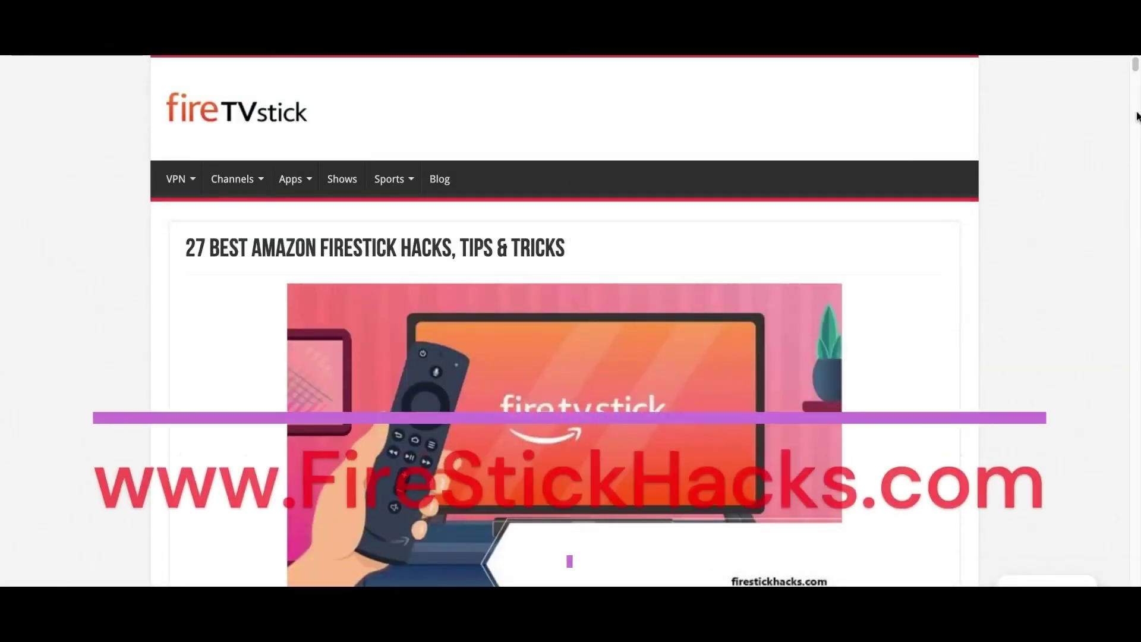
# Scroll the 27 Best Amazon FireStick Hacks article past Hack #4 to Hack #5.
pyautogui.scroll(-10, 1135, 119)
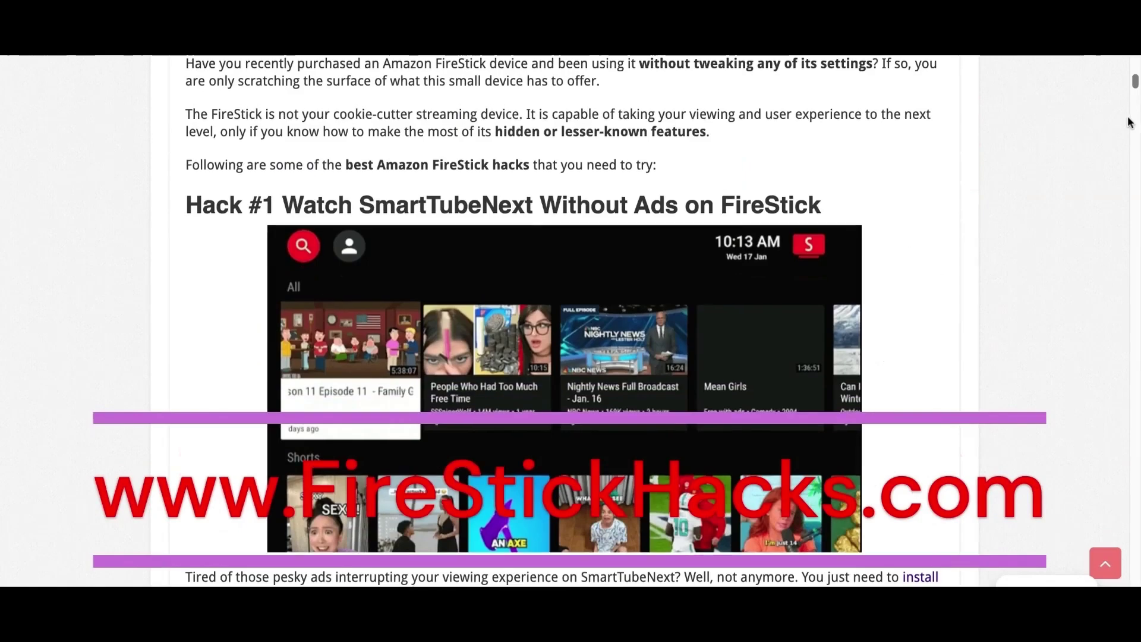
pyautogui.scroll(-10, 1130, 122)
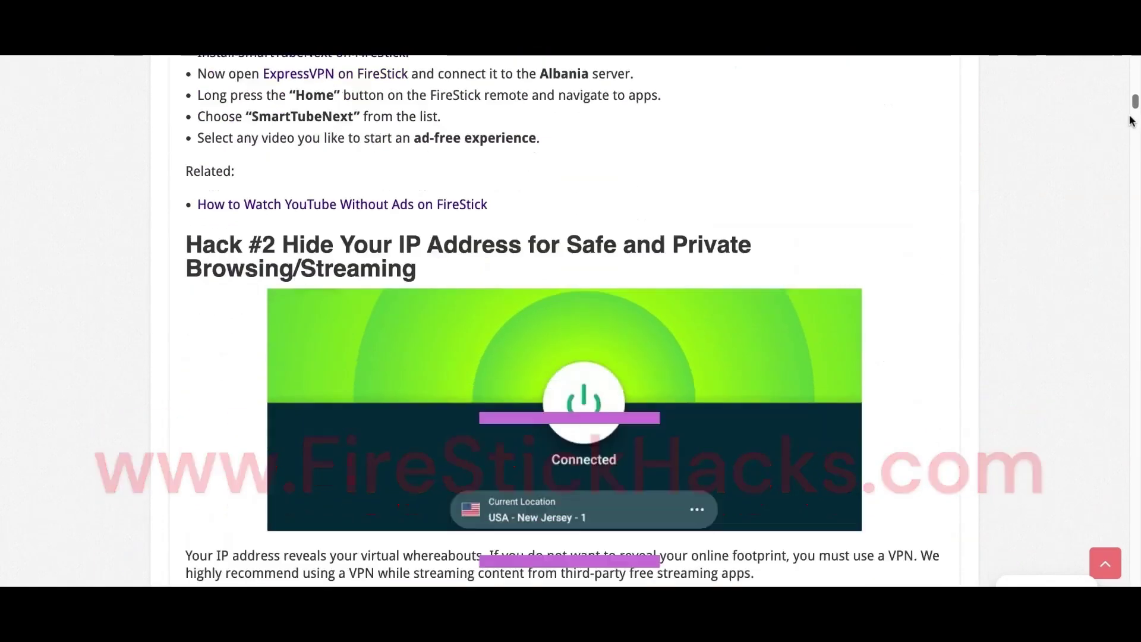
pyautogui.scroll(-10, 1132, 119)
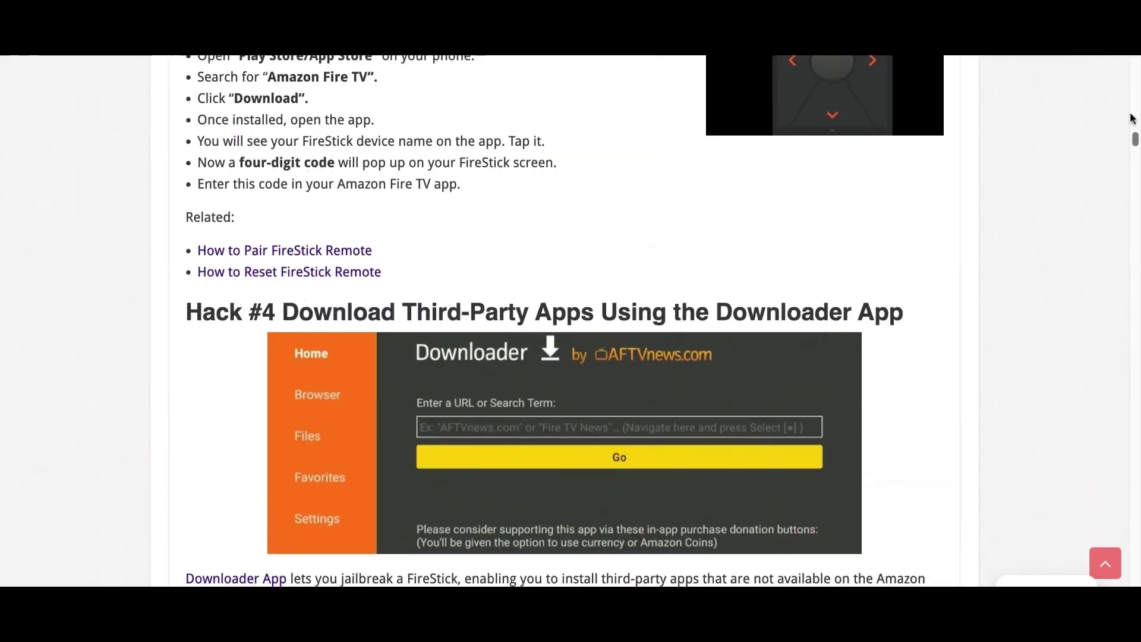
pyautogui.scroll(-15, 1132, 119)
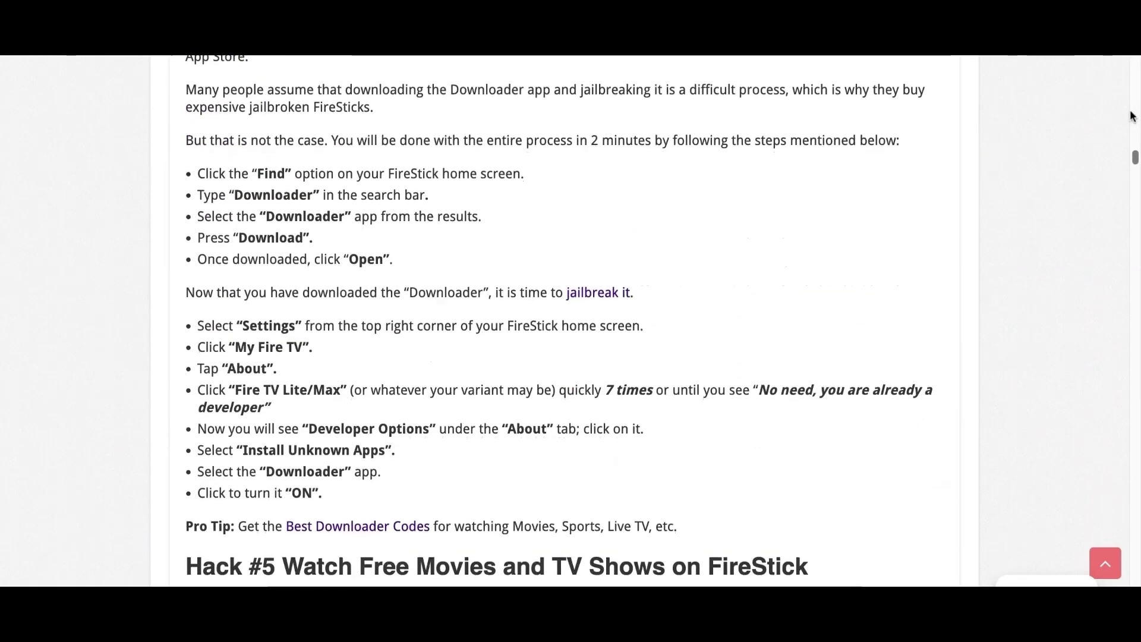